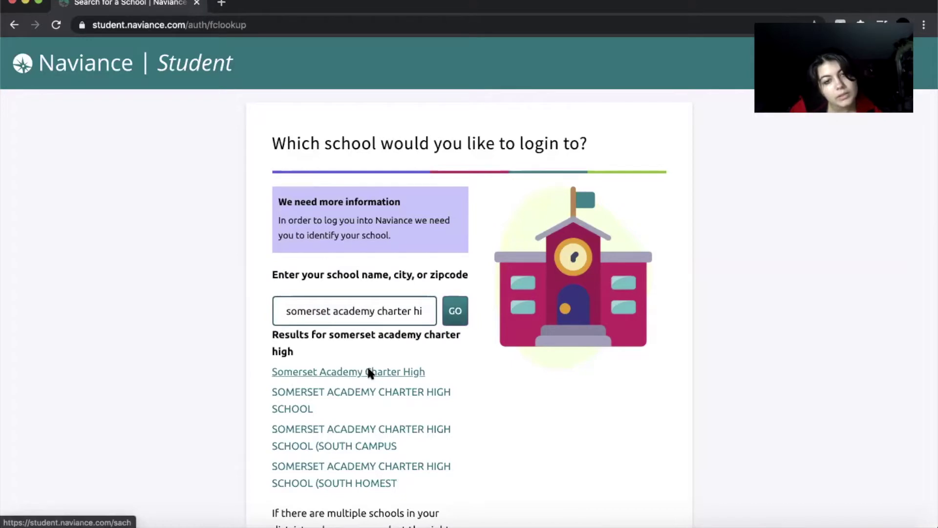
Choose Somerset Academy Charter High as the school to reach its student login.
{"action": "left_click", "coordinate": [374, 314]}
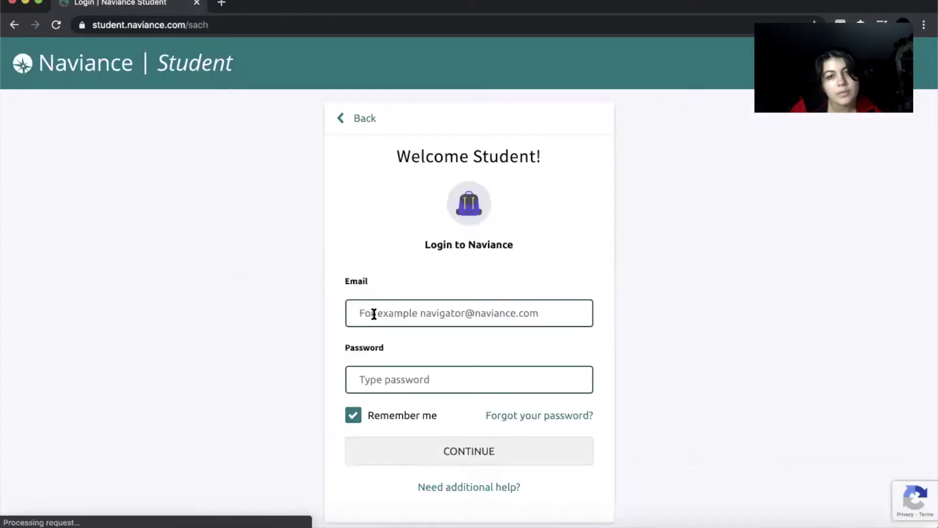
Sign in with the student's saved school e-mail from autofill and the account password.
{"action": "left_click", "coordinate": [408, 312]}
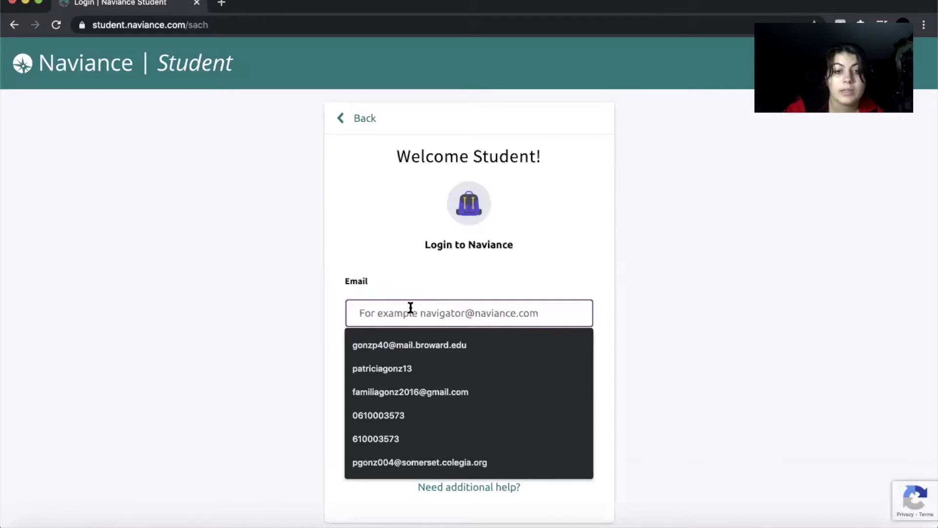
{"action": "type", "text": "pgon"}
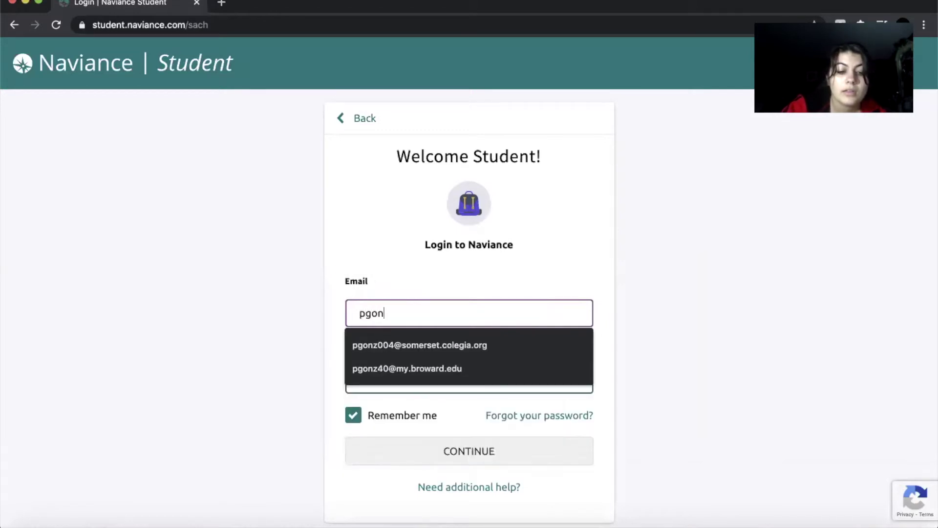
{"action": "type", "text": "z"}
{"action": "left_click", "coordinate": [400, 345]}
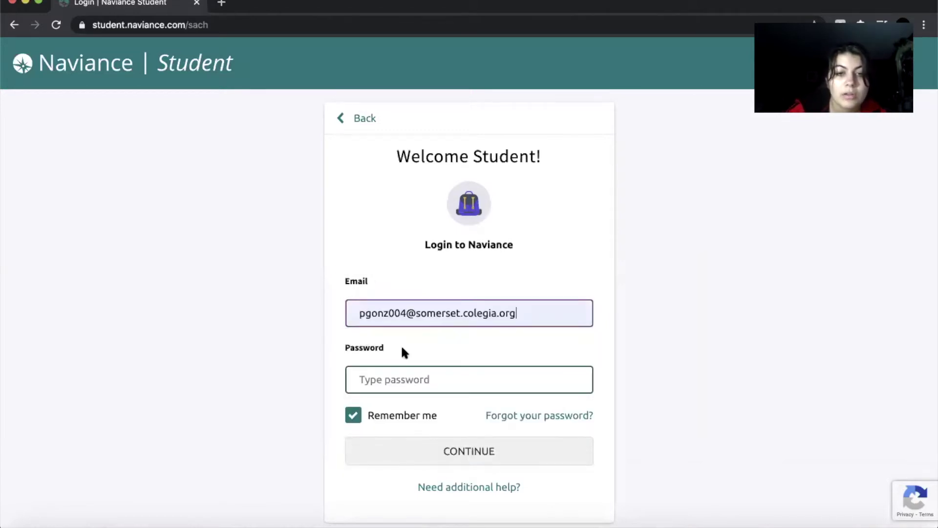
{"action": "left_click", "coordinate": [395, 377]}
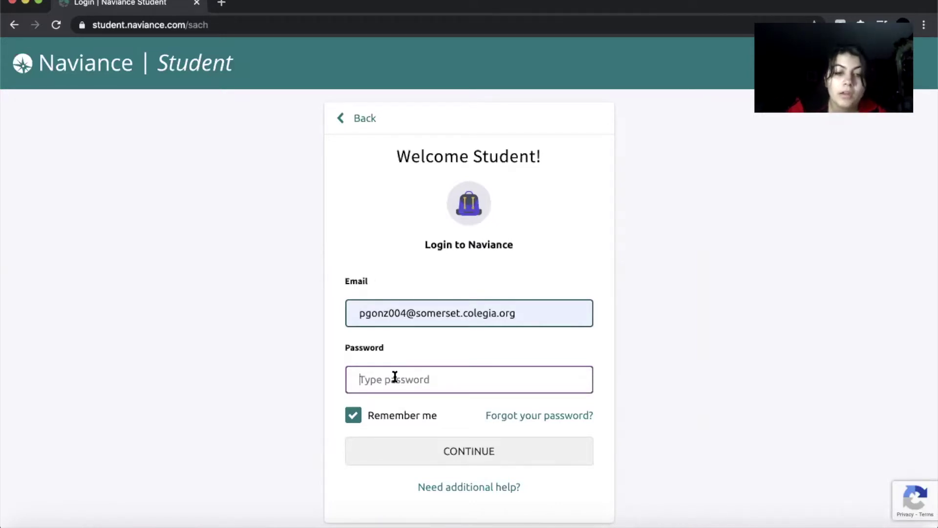
{"action": "type", "text": "•"}
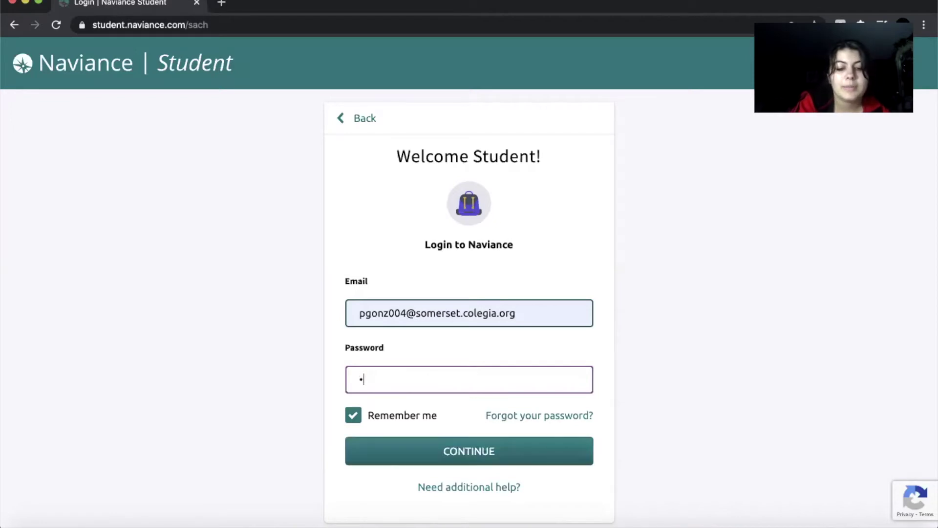
{"action": "type", "text": "•••"}
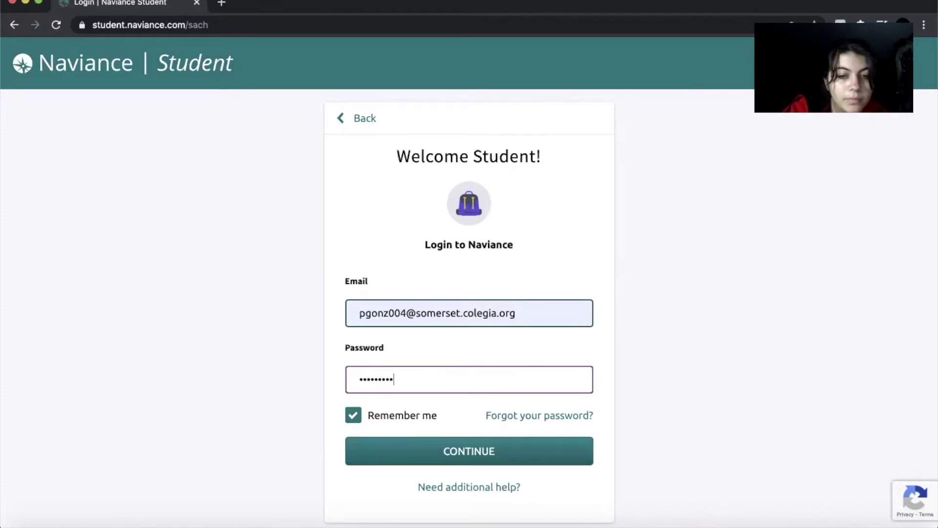
{"action": "left_click", "coordinate": [469, 452]}
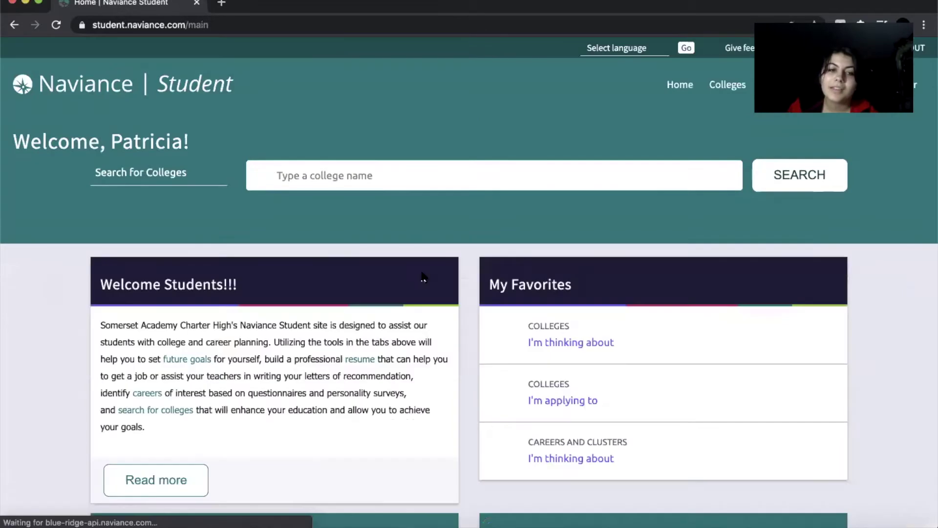
Scroll through the home page cards, then bring up the Colleges menu options.
{"action": "scroll", "coordinate": [460, 352], "scroll_direction": "down", "scroll_amount": 2}
{"action": "scroll", "coordinate": [459, 352], "scroll_direction": "up", "scroll_amount": 2}
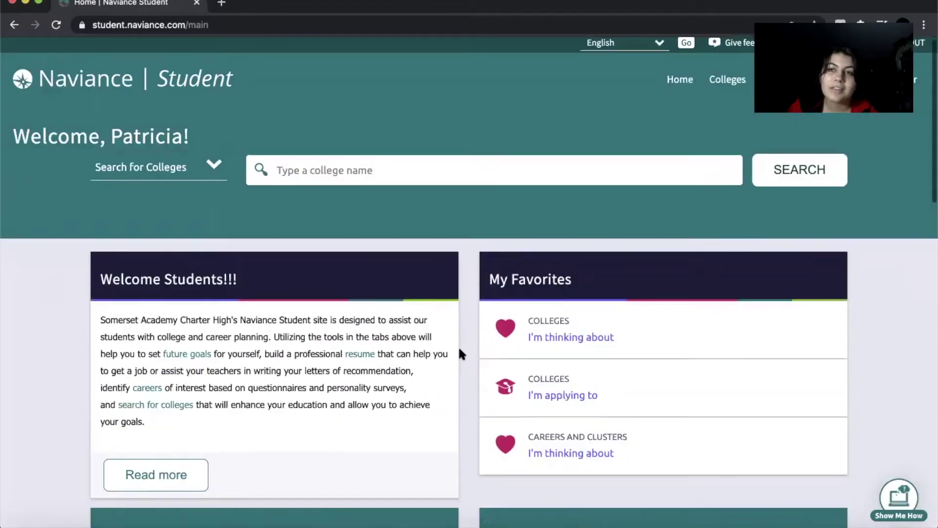
{"action": "scroll", "coordinate": [459, 352], "scroll_direction": "down", "scroll_amount": 5}
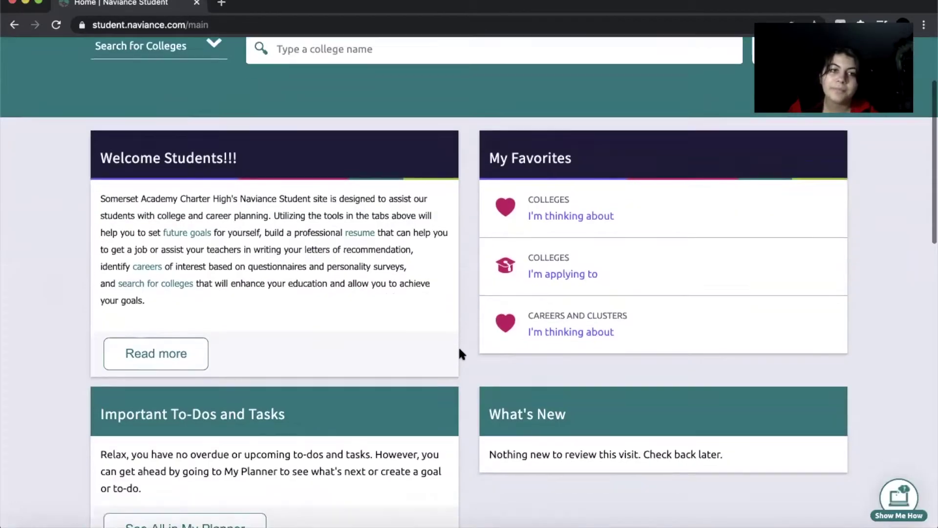
{"action": "scroll", "coordinate": [459, 353], "scroll_direction": "down", "scroll_amount": 5}
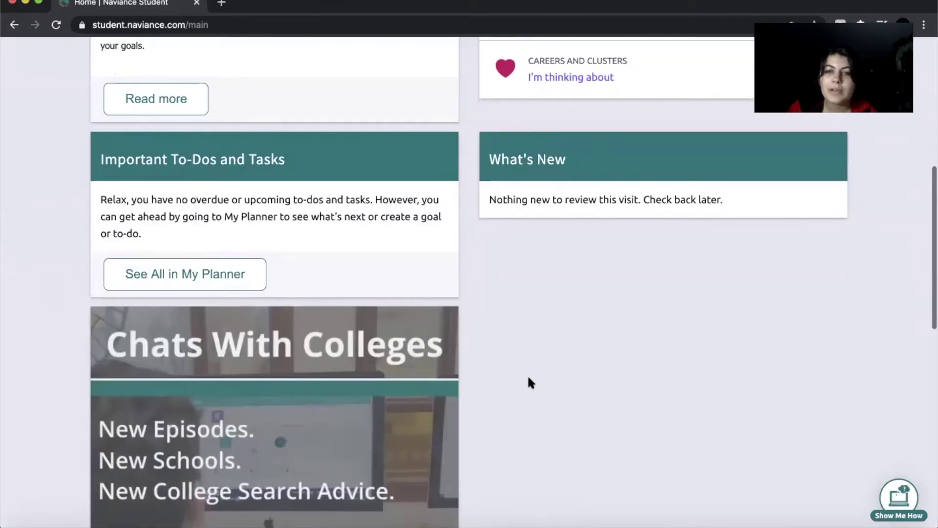
{"action": "scroll", "coordinate": [530, 383], "scroll_direction": "down", "scroll_amount": 2}
{"action": "scroll", "coordinate": [530, 379], "scroll_direction": "down", "scroll_amount": 8}
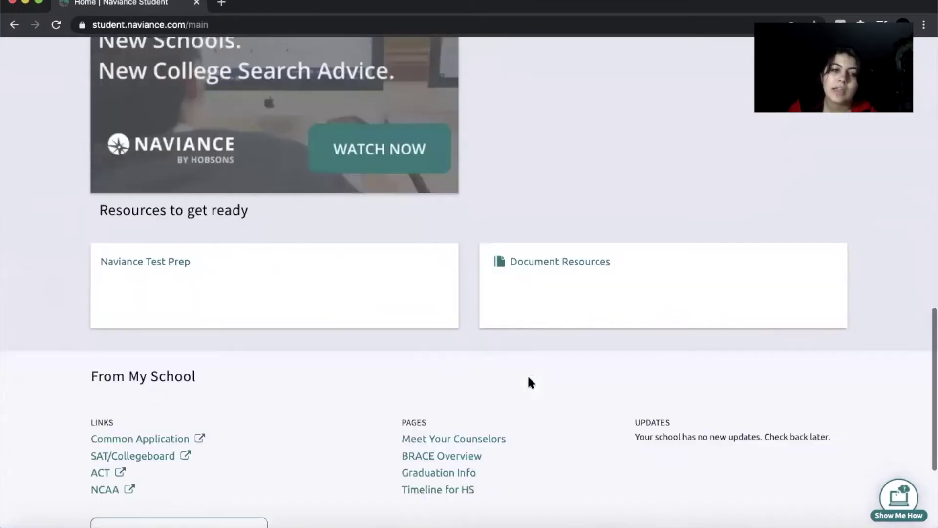
{"action": "scroll", "coordinate": [531, 382], "scroll_direction": "up", "scroll_amount": 15}
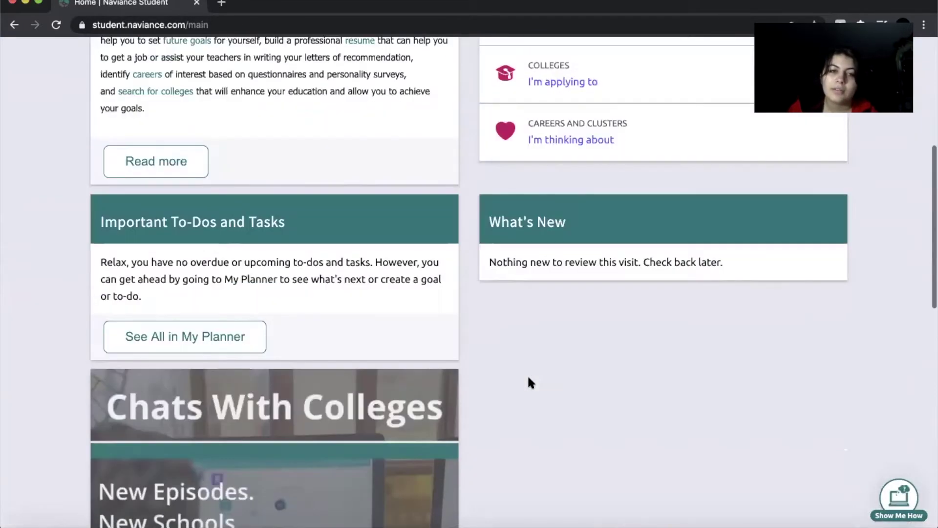
{"action": "scroll", "coordinate": [528, 376], "scroll_direction": "up", "scroll_amount": 4}
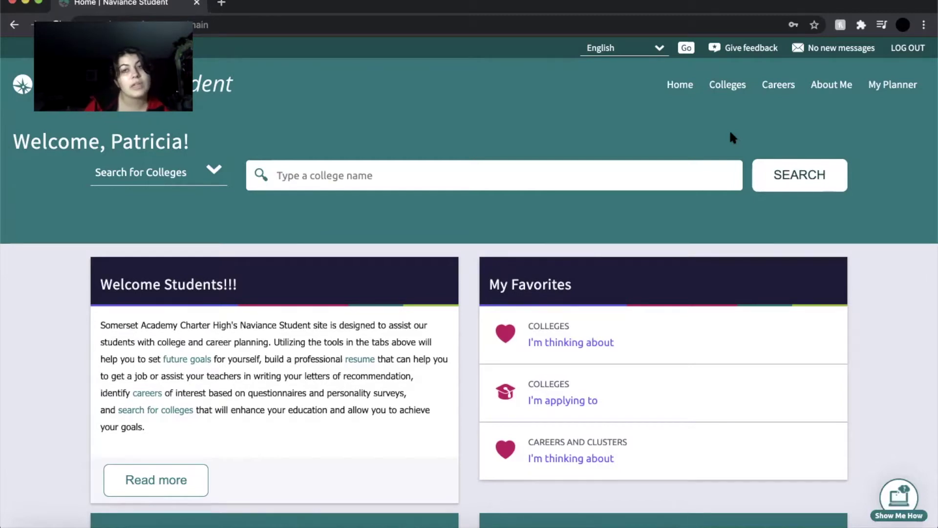
{"action": "left_click", "coordinate": [739, 92]}
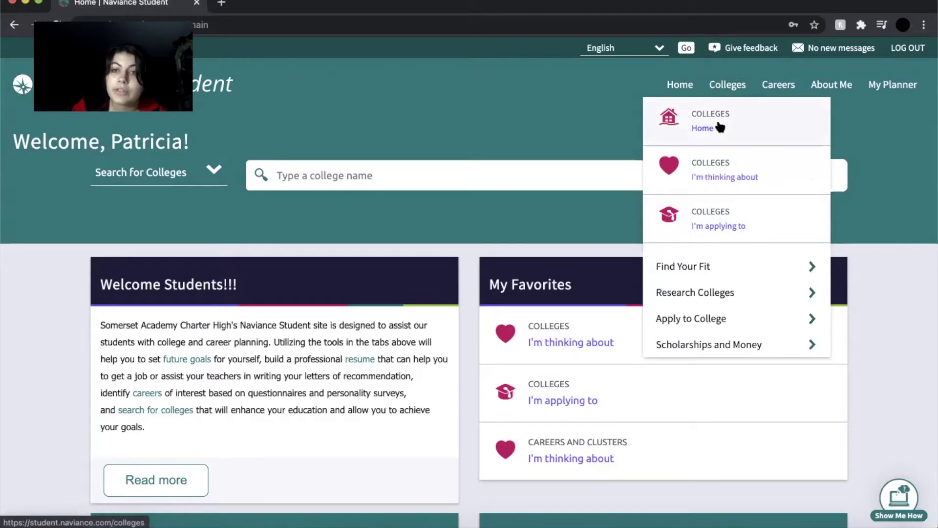
Go to Colleges Home and launch SuperMatch College Search from Find Your Fit.
{"action": "left_click", "coordinate": [744, 127]}
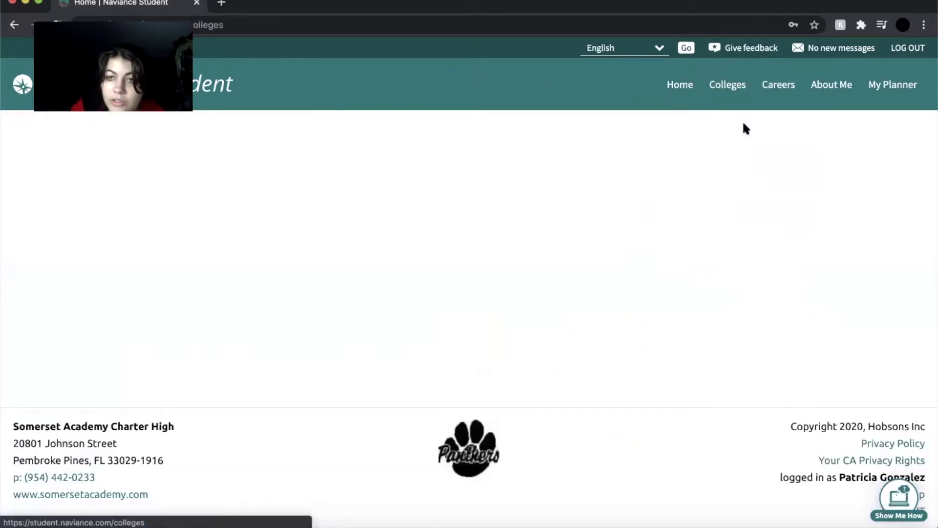
{"action": "scroll", "coordinate": [430, 270], "scroll_direction": "down", "scroll_amount": 3}
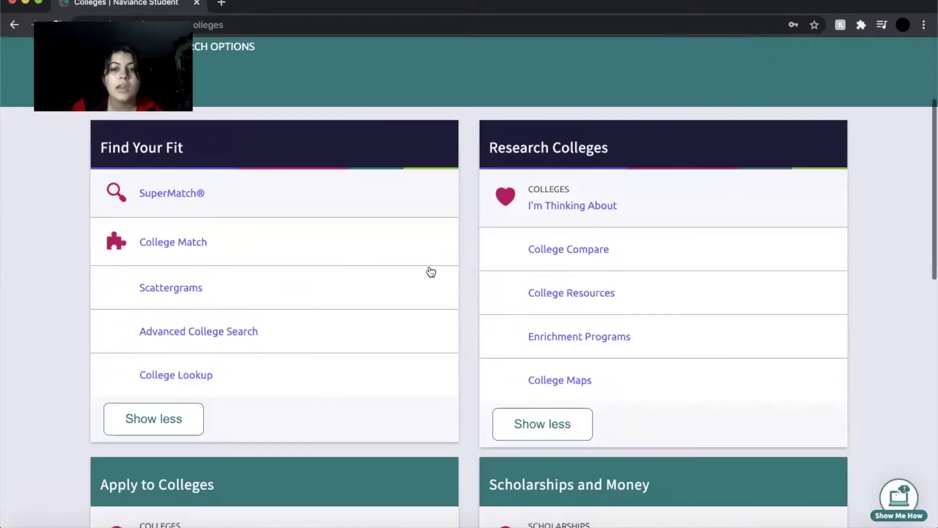
{"action": "scroll", "coordinate": [430, 271], "scroll_direction": "down", "scroll_amount": 1}
{"action": "scroll", "coordinate": [222, 251], "scroll_direction": "up", "scroll_amount": 2}
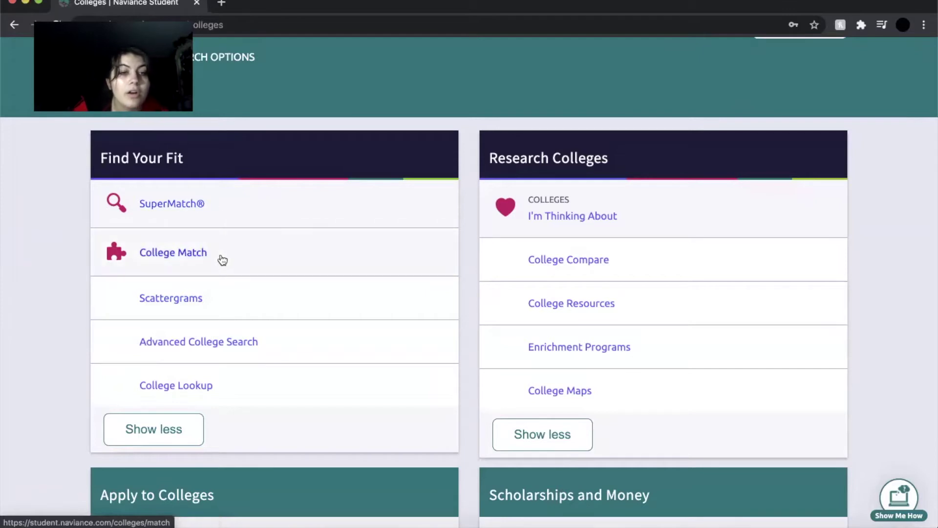
{"action": "left_click", "coordinate": [231, 215]}
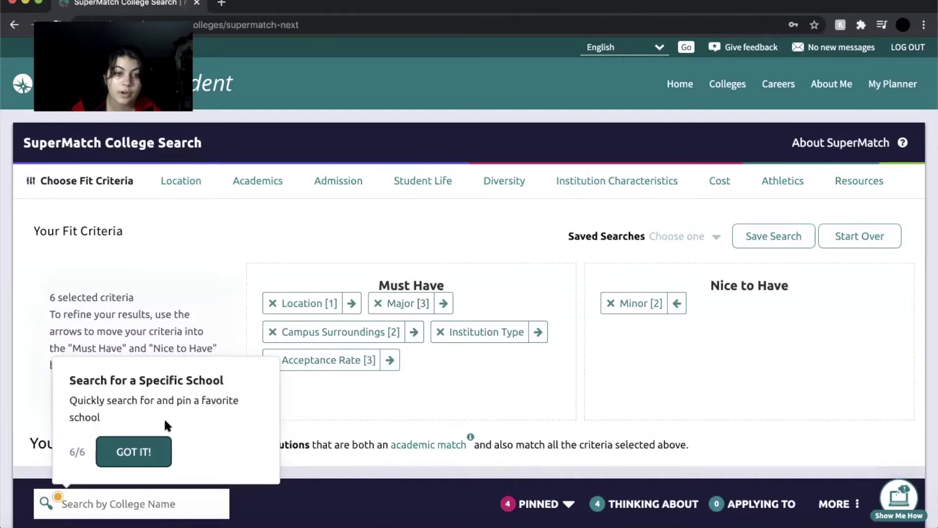
Dismiss the SuperMatch tour tip and review the Location criterion set to Florida.
{"action": "left_click", "coordinate": [144, 453]}
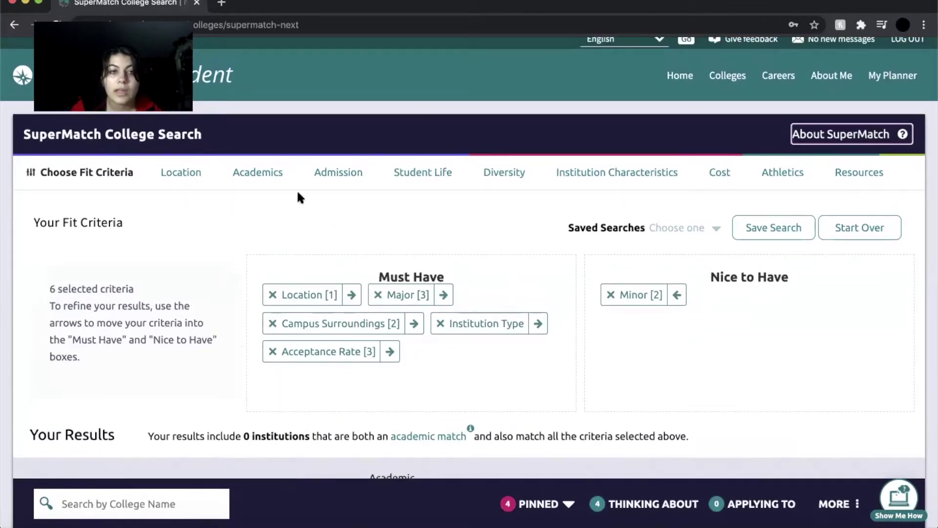
{"action": "left_click", "coordinate": [156, 177]}
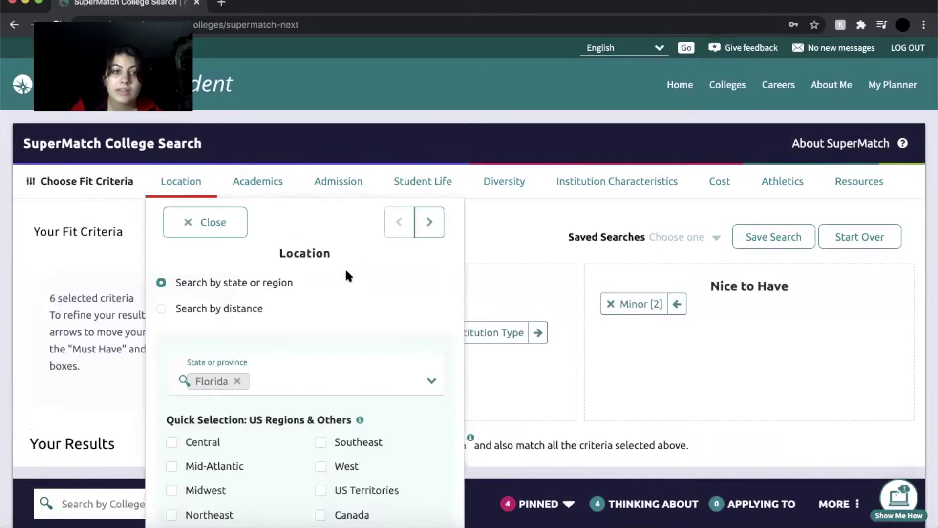
{"action": "scroll", "coordinate": [345, 268], "scroll_direction": "down", "scroll_amount": 3}
{"action": "scroll", "coordinate": [345, 268], "scroll_direction": "up", "scroll_amount": 3}
{"action": "scroll", "coordinate": [345, 268], "scroll_direction": "down", "scroll_amount": 1}
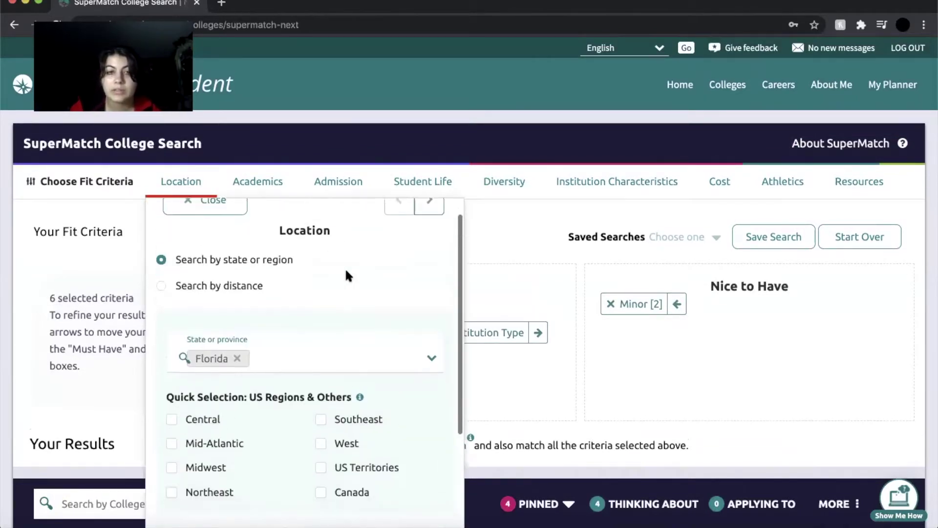
{"action": "scroll", "coordinate": [345, 276], "scroll_direction": "up", "scroll_amount": 1}
{"action": "left_click", "coordinate": [143, 280]}
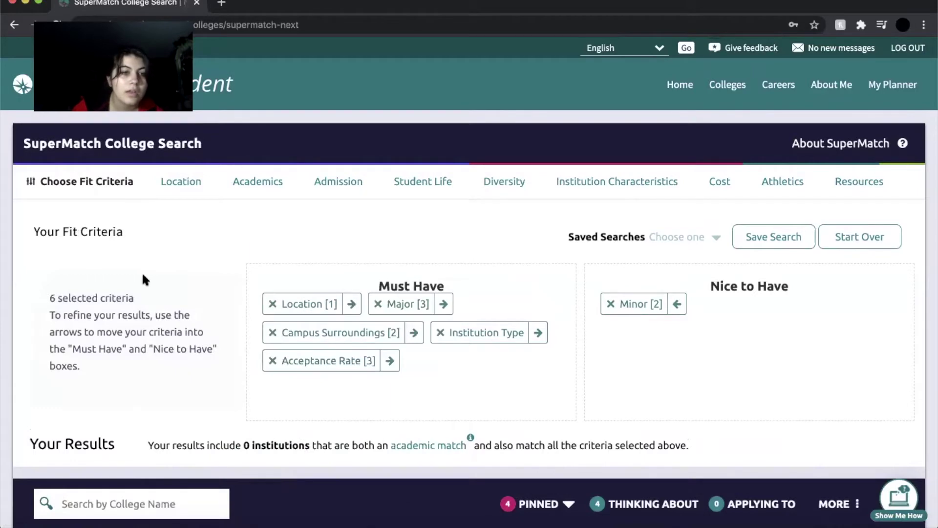
Scroll the search results and reopen the Location fit criteria.
{"action": "scroll", "coordinate": [142, 274], "scroll_direction": "down", "scroll_amount": 6}
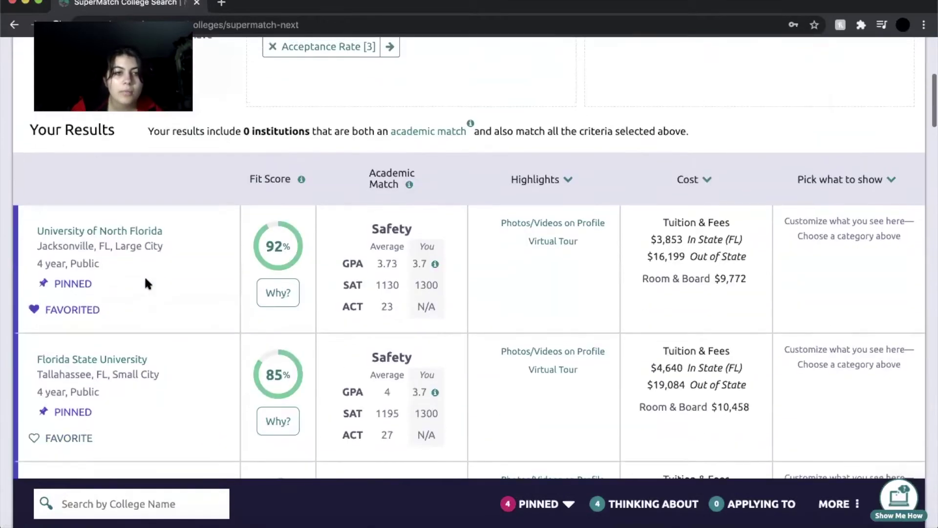
{"action": "scroll", "coordinate": [146, 278], "scroll_direction": "up", "scroll_amount": 6}
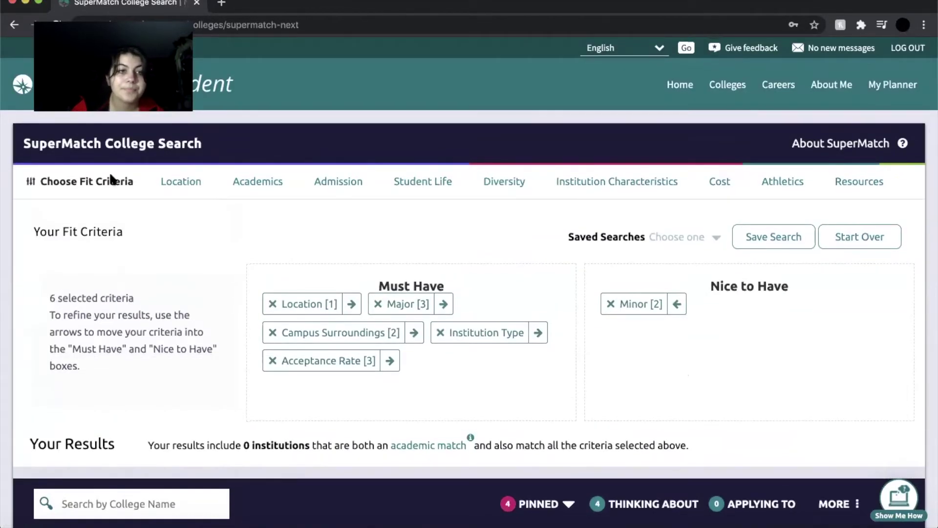
{"action": "left_click", "coordinate": [182, 182]}
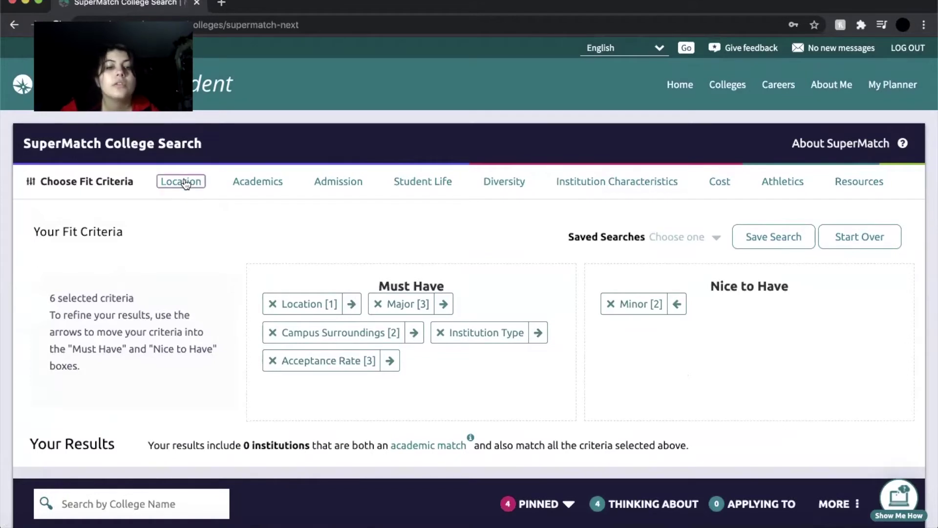
Close and reopen the Location panel, scrolling through its options.
{"action": "left_click", "coordinate": [230, 223]}
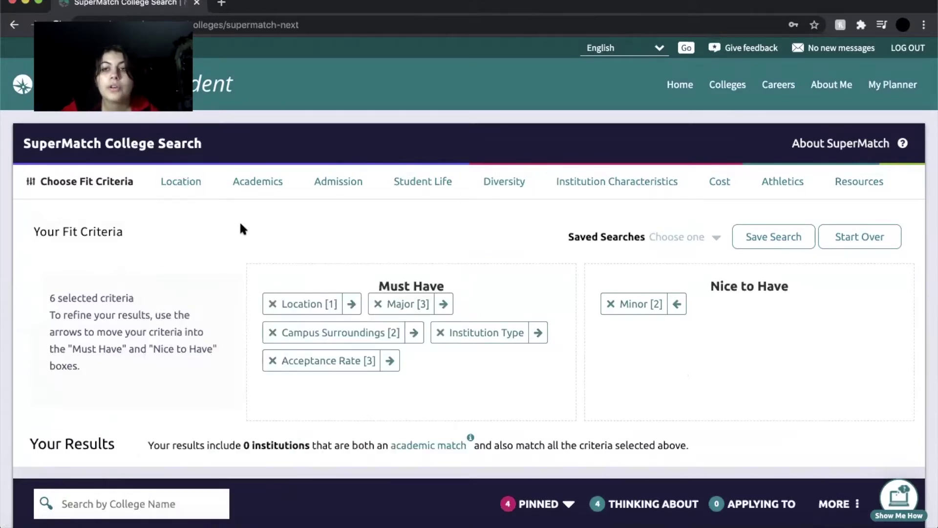
{"action": "left_click", "coordinate": [181, 183]}
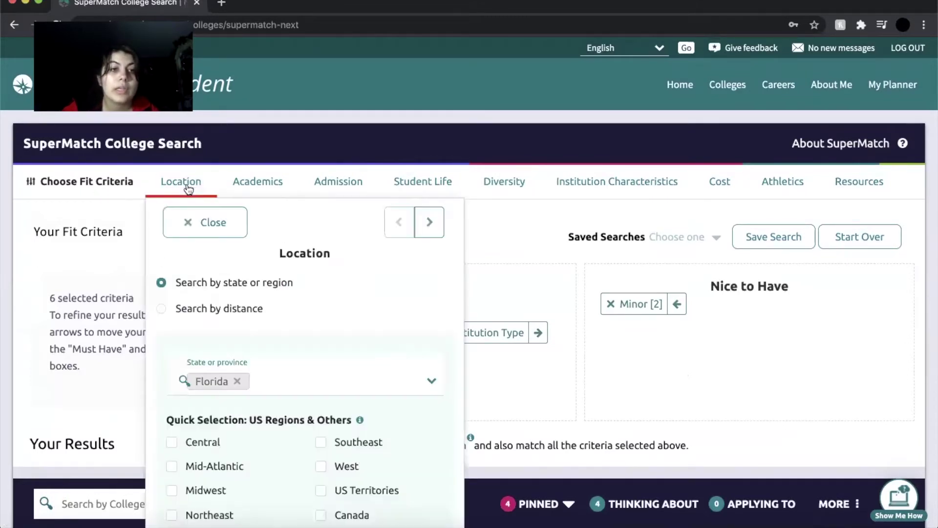
{"action": "scroll", "coordinate": [292, 319], "scroll_direction": "down", "scroll_amount": 1}
{"action": "scroll", "coordinate": [294, 325], "scroll_direction": "up", "scroll_amount": 1}
{"action": "scroll", "coordinate": [295, 325], "scroll_direction": "down", "scroll_amount": 3}
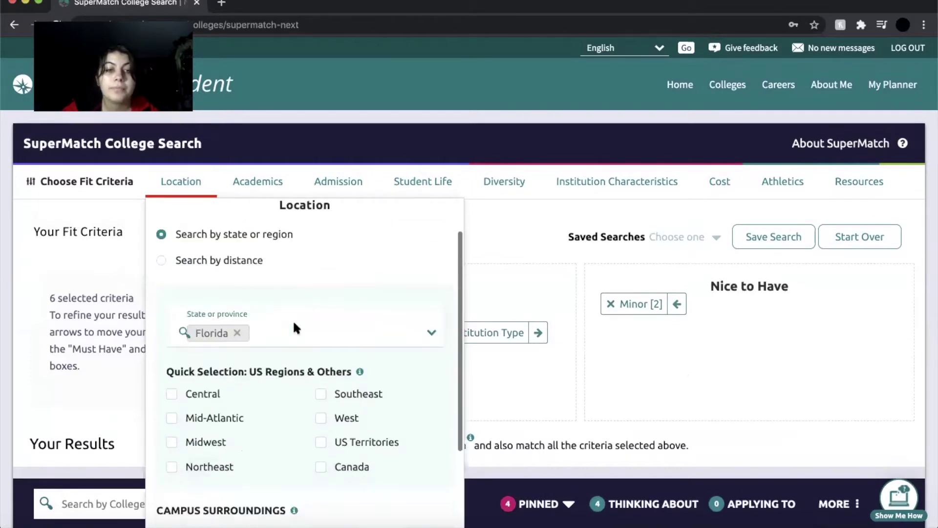
{"action": "scroll", "coordinate": [294, 327], "scroll_direction": "down", "scroll_amount": 1}
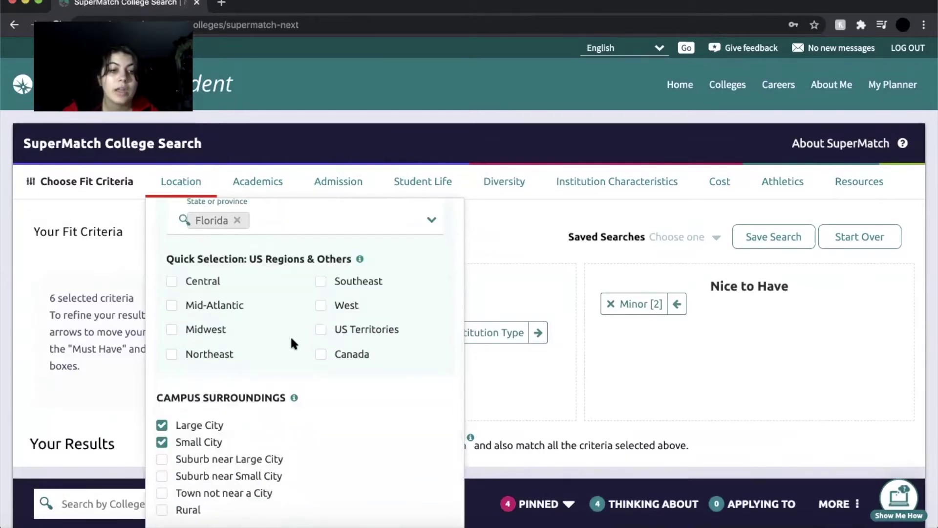
{"action": "scroll", "coordinate": [329, 406], "scroll_direction": "up", "scroll_amount": 3}
{"action": "scroll", "coordinate": [329, 398], "scroll_direction": "down", "scroll_amount": 1}
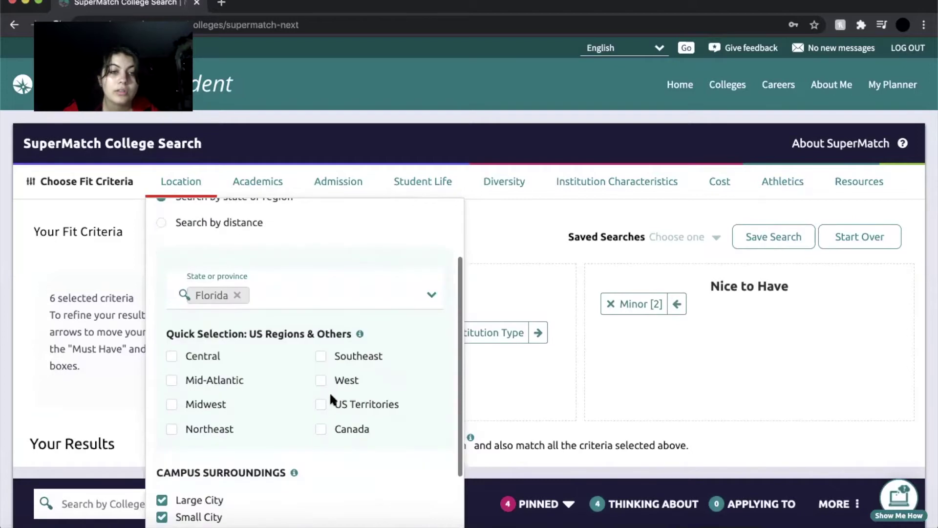
Check the state dropdown, confirming Florida is the chosen state.
{"action": "left_click", "coordinate": [431, 294]}
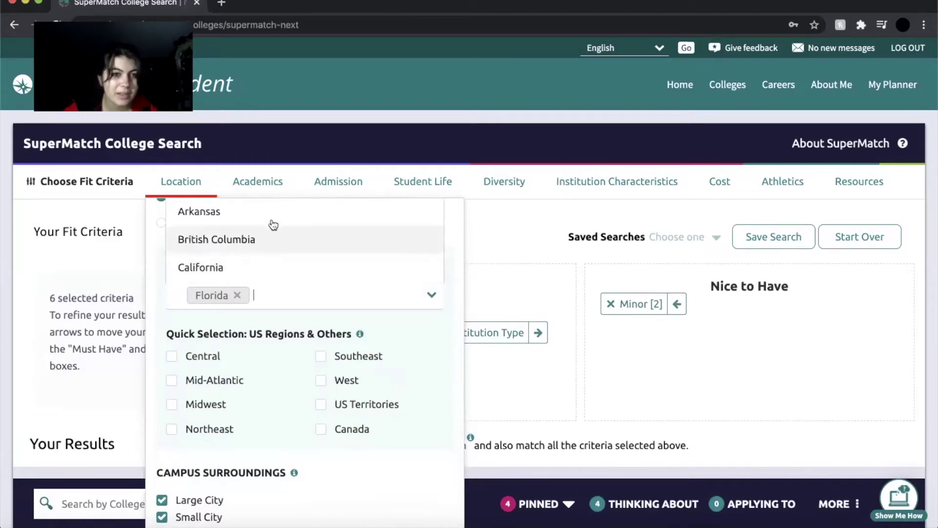
{"action": "scroll", "coordinate": [274, 225], "scroll_direction": "up", "scroll_amount": 1}
{"action": "scroll", "coordinate": [273, 224], "scroll_direction": "up", "scroll_amount": 2}
{"action": "scroll", "coordinate": [274, 225], "scroll_direction": "down", "scroll_amount": 5}
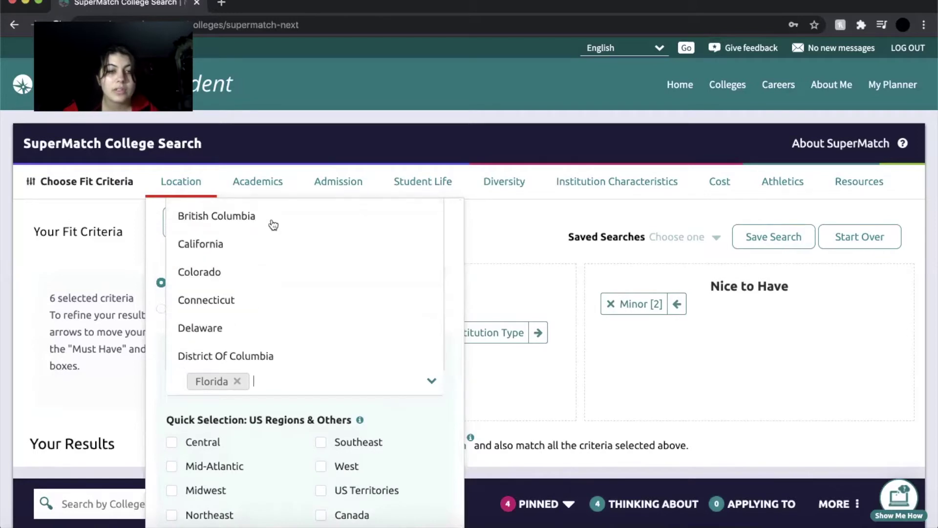
{"action": "scroll", "coordinate": [273, 225], "scroll_direction": "down", "scroll_amount": 1}
{"action": "scroll", "coordinate": [332, 352], "scroll_direction": "up", "scroll_amount": 5}
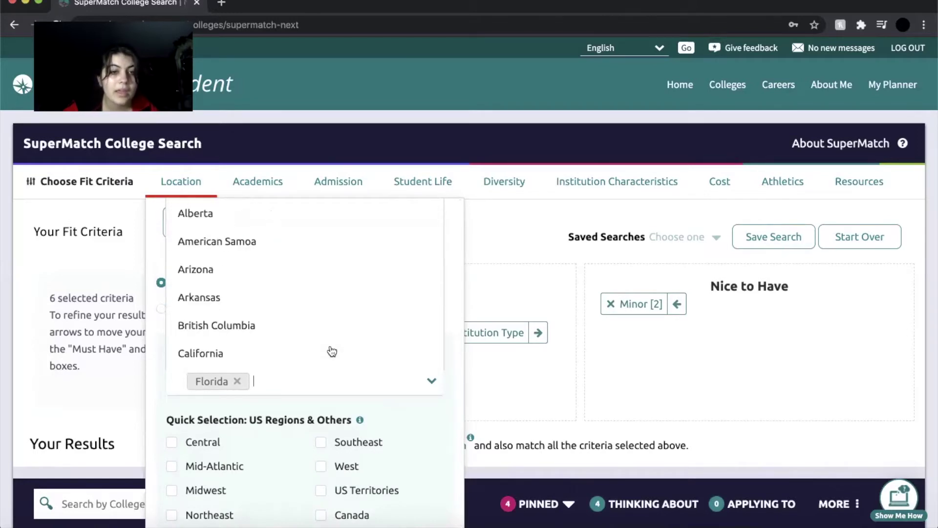
{"action": "left_click", "coordinate": [431, 381]}
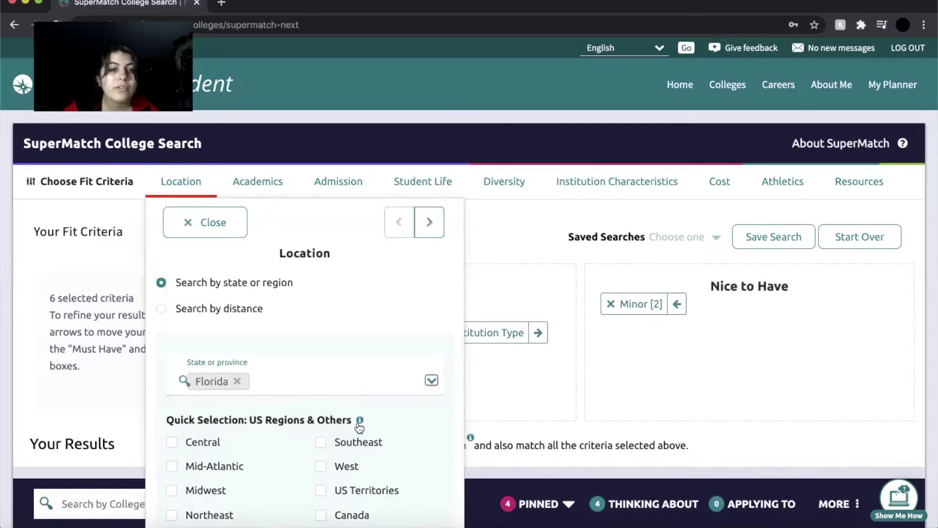
Review Campus Surroundings, where Large City and Small City are checked.
{"action": "scroll", "coordinate": [360, 419], "scroll_direction": "down", "scroll_amount": 3}
{"action": "scroll", "coordinate": [359, 427], "scroll_direction": "up", "scroll_amount": 2}
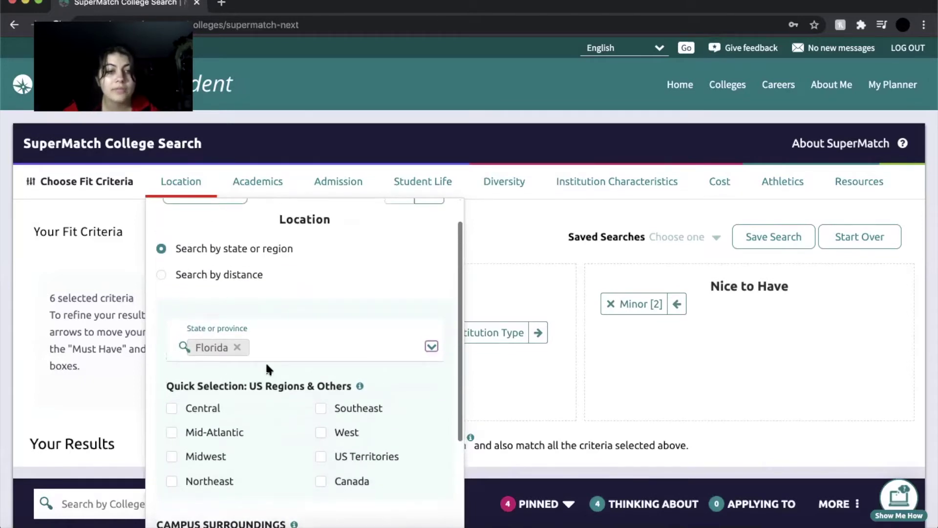
{"action": "scroll", "coordinate": [268, 369], "scroll_direction": "down", "scroll_amount": 2}
{"action": "scroll", "coordinate": [267, 370], "scroll_direction": "down", "scroll_amount": 2}
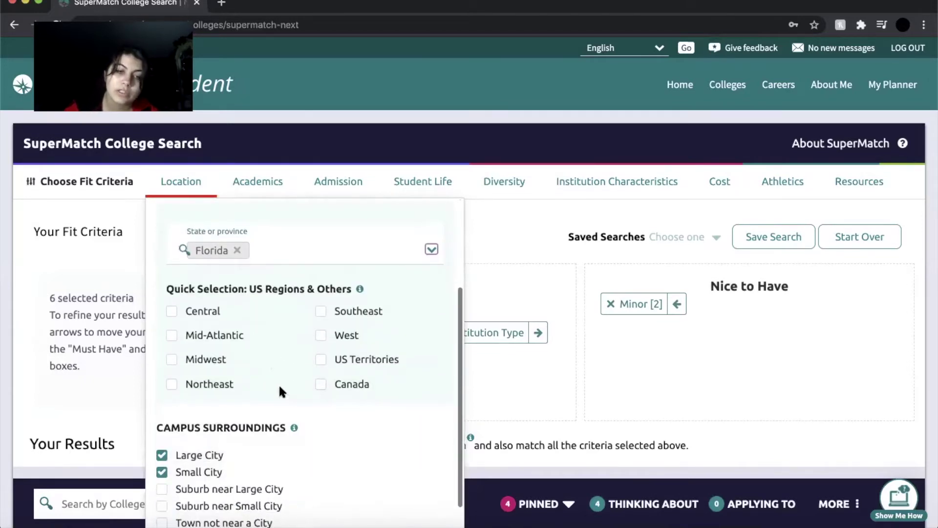
{"action": "scroll", "coordinate": [279, 383], "scroll_direction": "up", "scroll_amount": 5}
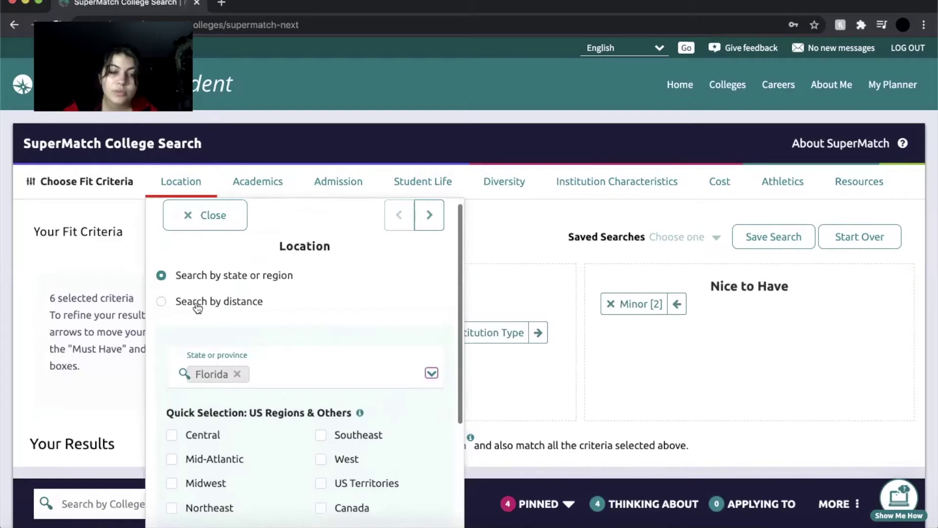
{"action": "scroll", "coordinate": [322, 285], "scroll_direction": "down", "scroll_amount": 6}
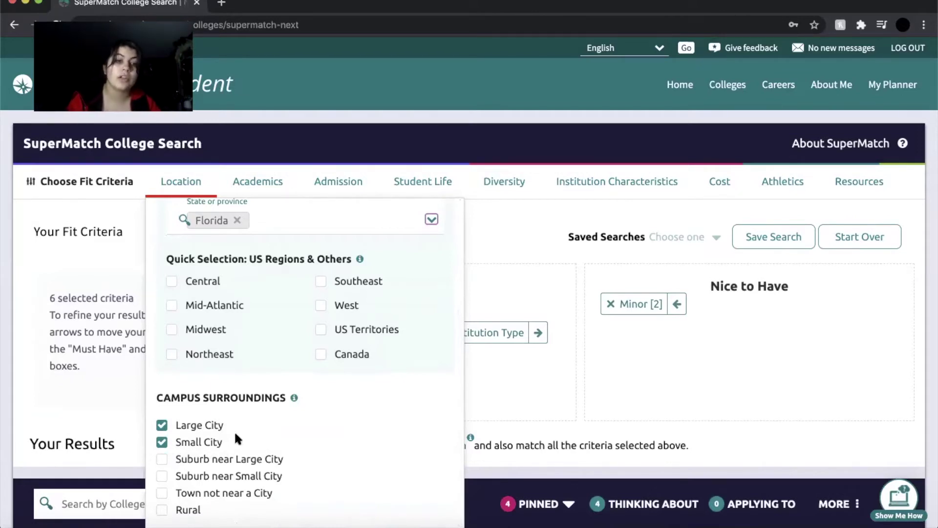
{"action": "left_click", "coordinate": [161, 460]}
{"action": "left_click", "coordinate": [162, 476]}
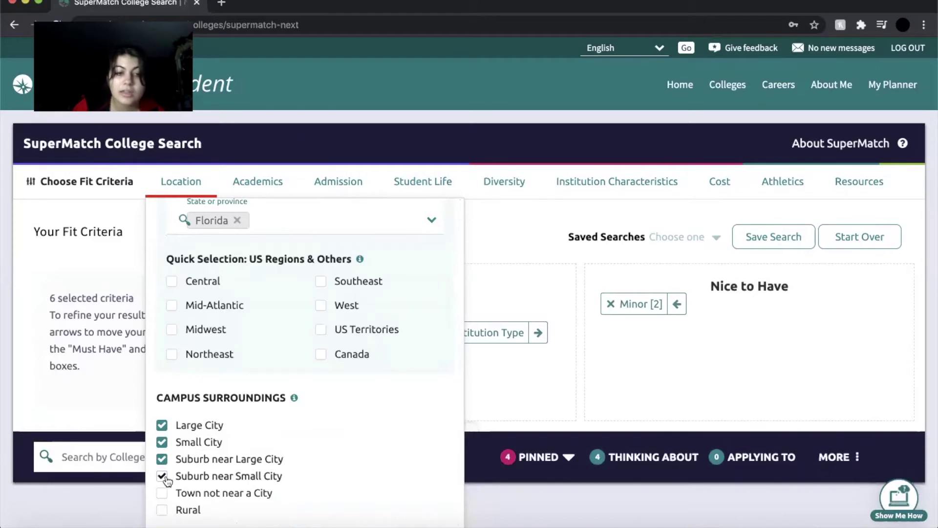
{"action": "left_click", "coordinate": [162, 459]}
{"action": "left_click", "coordinate": [161, 475]}
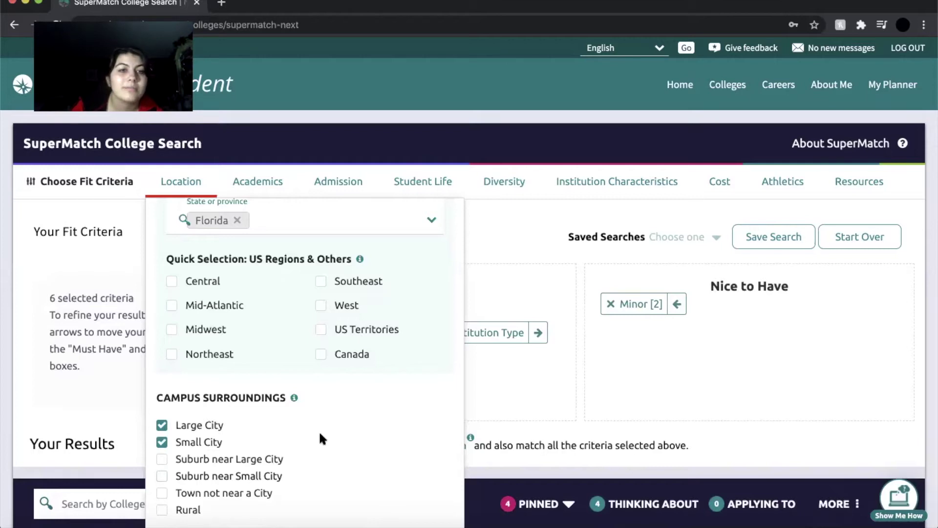
{"action": "scroll", "coordinate": [321, 434], "scroll_direction": "up", "scroll_amount": 3}
{"action": "scroll", "coordinate": [320, 434], "scroll_direction": "down", "scroll_amount": 3}
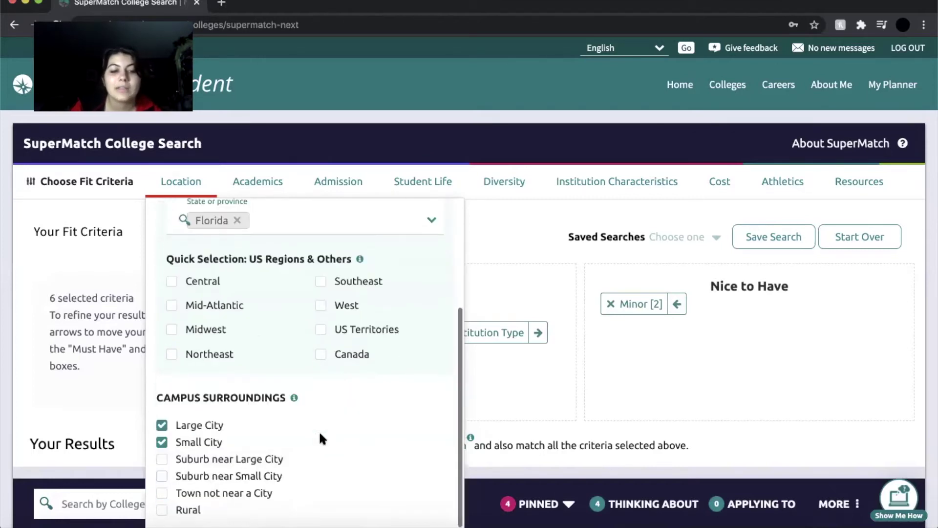
{"action": "scroll", "coordinate": [320, 433], "scroll_direction": "up", "scroll_amount": 4}
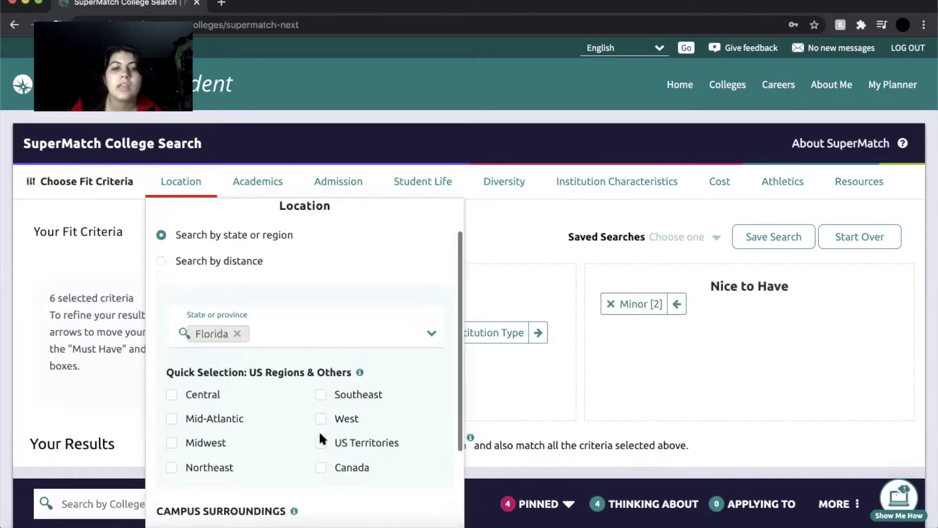
{"action": "scroll", "coordinate": [321, 434], "scroll_direction": "up", "scroll_amount": 1}
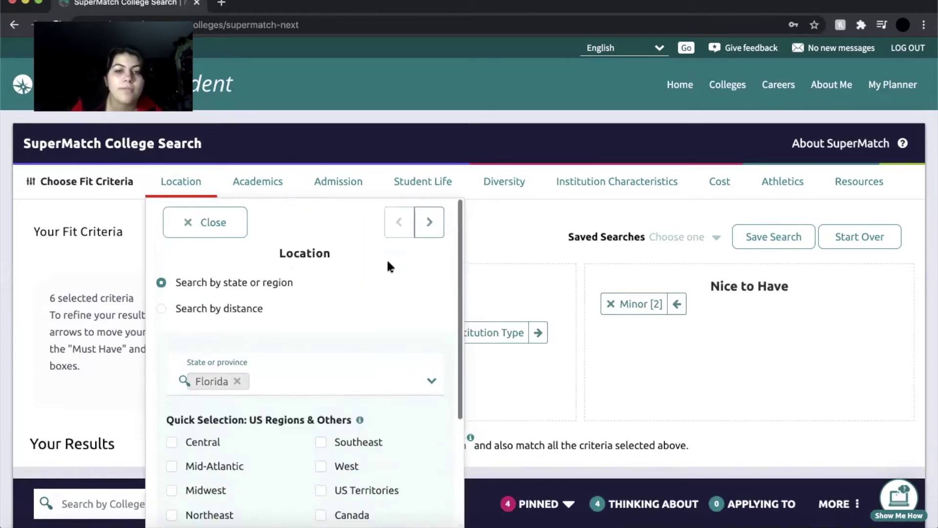
Advance to Academics and review Bachelor's degree, three biology-related majors, and Film and Archaeology minors.
{"action": "left_click", "coordinate": [430, 230]}
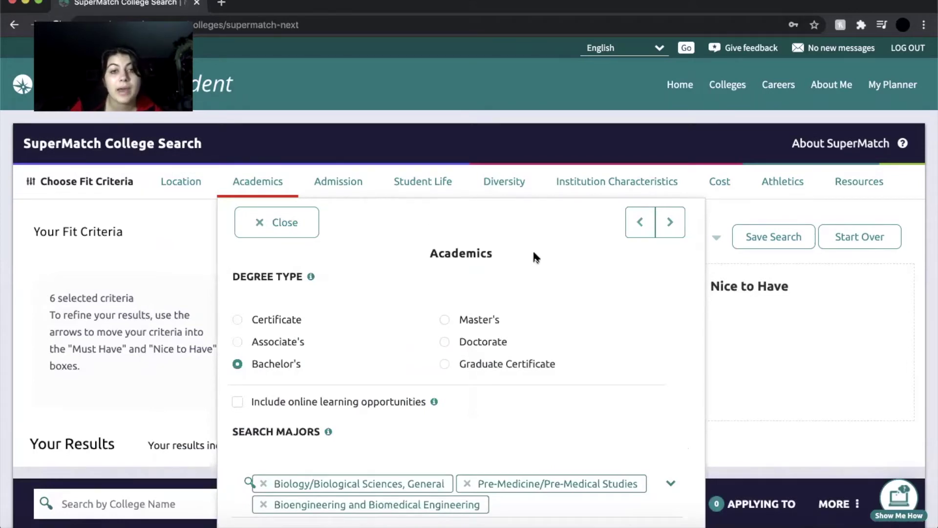
{"action": "scroll", "coordinate": [535, 257], "scroll_direction": "down", "scroll_amount": 3}
{"action": "scroll", "coordinate": [535, 257], "scroll_direction": "up", "scroll_amount": 3}
{"action": "scroll", "coordinate": [534, 256], "scroll_direction": "down", "scroll_amount": 2}
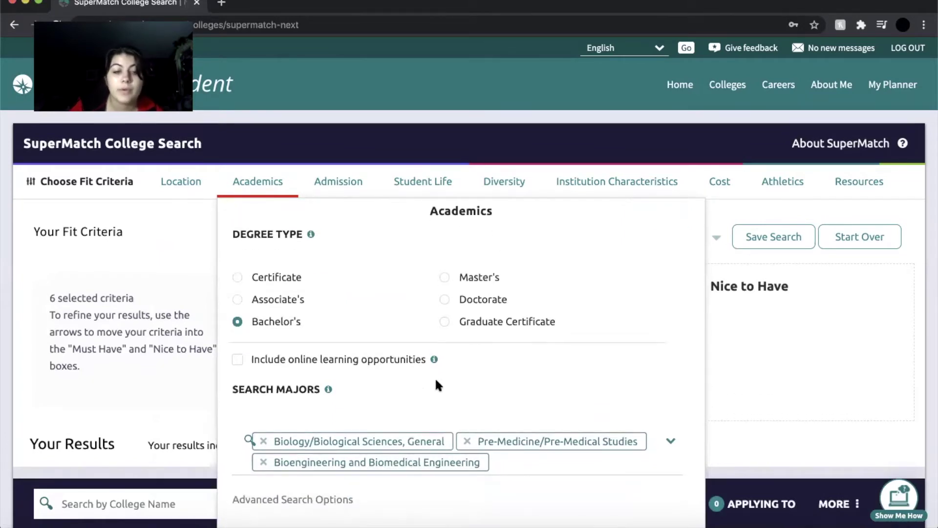
{"action": "scroll", "coordinate": [436, 381], "scroll_direction": "down", "scroll_amount": 3}
{"action": "scroll", "coordinate": [436, 381], "scroll_direction": "up", "scroll_amount": 2}
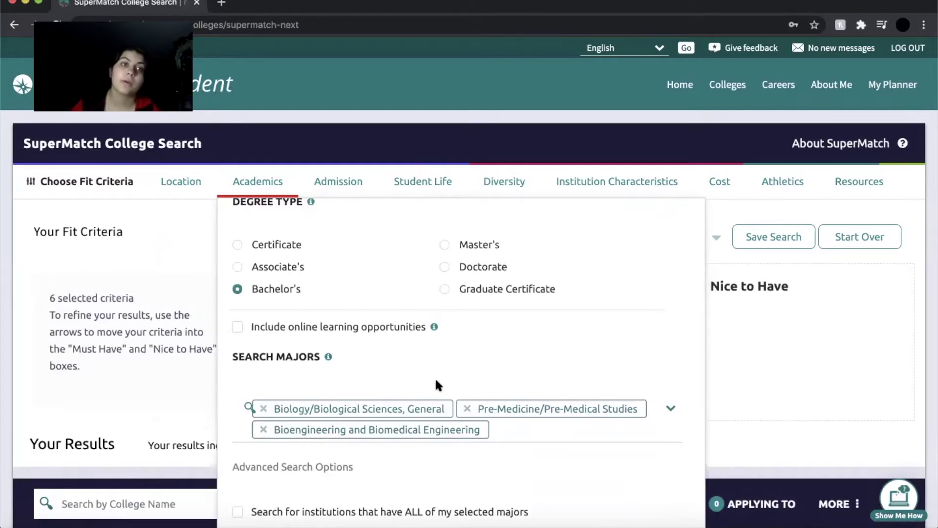
{"action": "scroll", "coordinate": [352, 461], "scroll_direction": "down", "scroll_amount": 1}
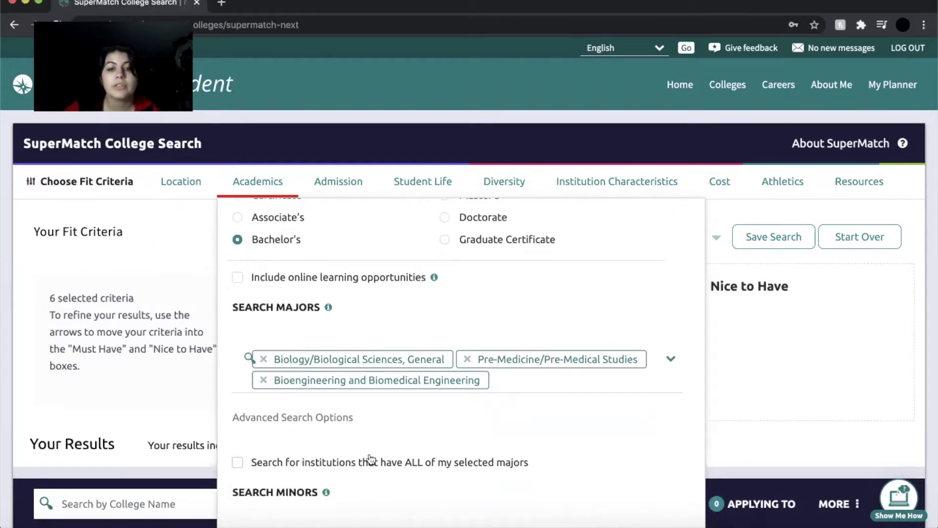
{"action": "scroll", "coordinate": [336, 318], "scroll_direction": "down", "scroll_amount": 1}
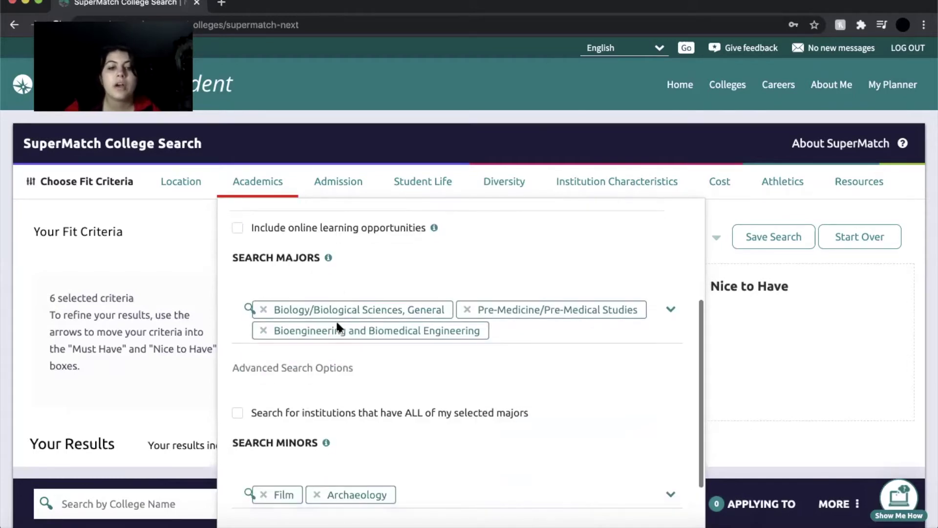
Browse the Search Majors list and close it, keeping Biology, Pre-Medicine and Bioengineering selected.
{"action": "left_click", "coordinate": [670, 309]}
{"action": "left_click", "coordinate": [670, 310]}
{"action": "left_click", "coordinate": [669, 310]}
{"action": "scroll", "coordinate": [533, 302], "scroll_direction": "up", "scroll_amount": 4}
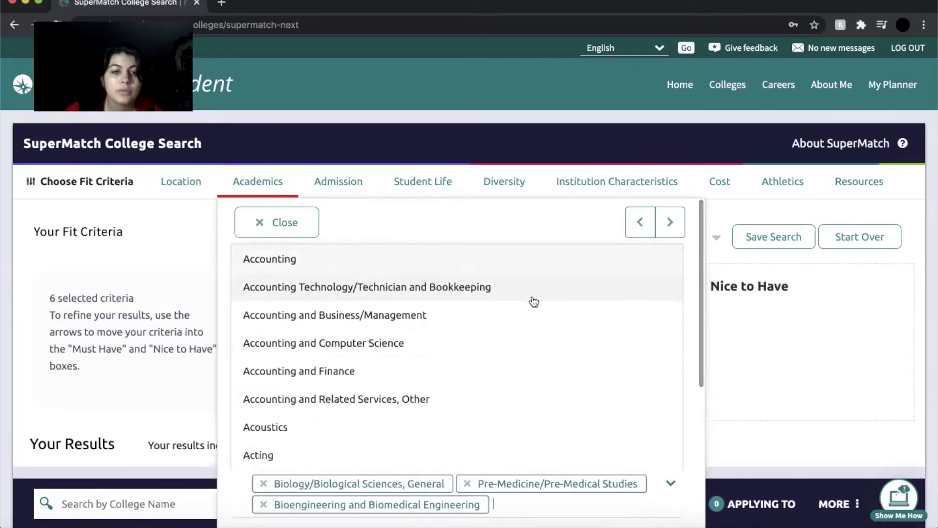
{"action": "scroll", "coordinate": [534, 302], "scroll_direction": "down", "scroll_amount": 10}
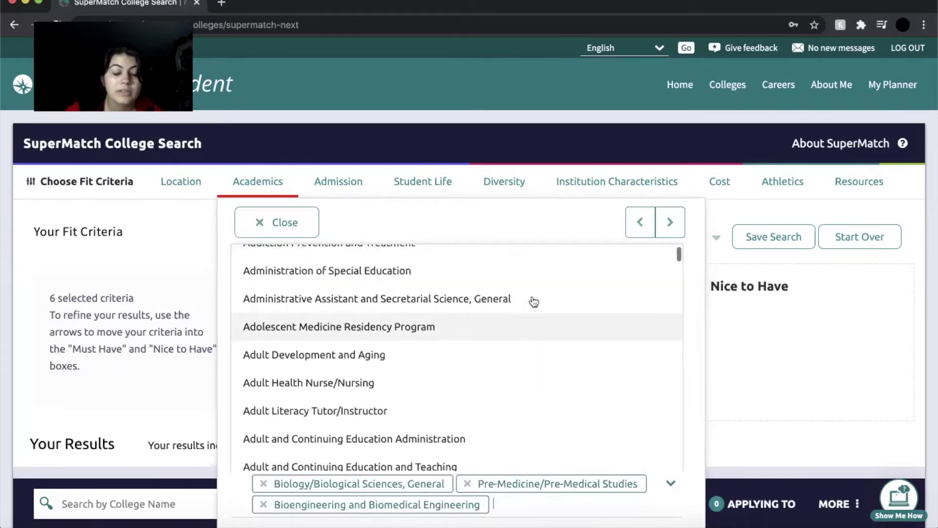
{"action": "scroll", "coordinate": [534, 302], "scroll_direction": "up", "scroll_amount": 4}
{"action": "scroll", "coordinate": [534, 302], "scroll_direction": "down", "scroll_amount": 5}
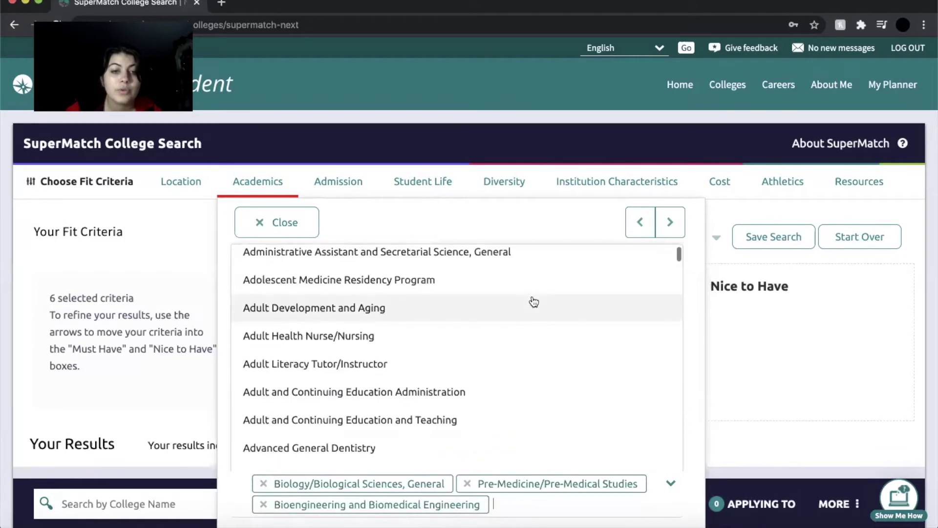
{"action": "scroll", "coordinate": [534, 302], "scroll_direction": "down", "scroll_amount": 4}
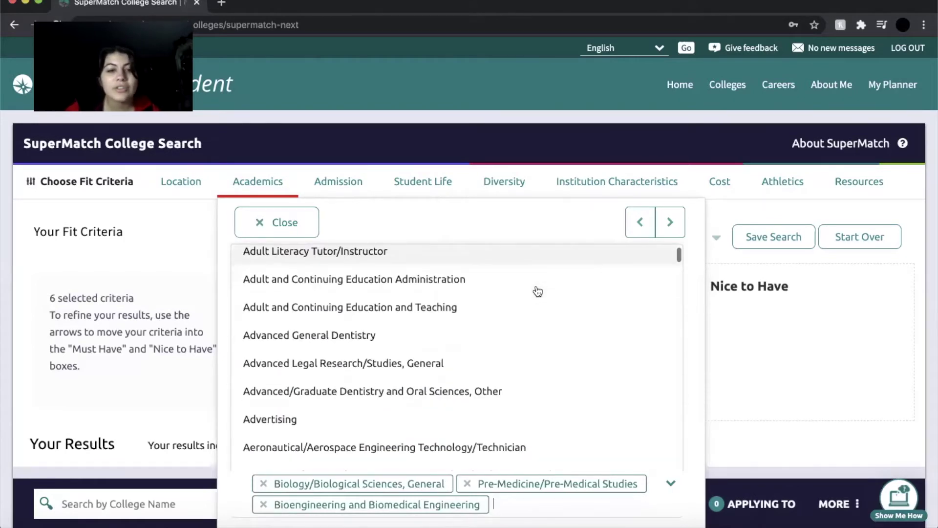
{"action": "scroll", "coordinate": [537, 291], "scroll_direction": "down", "scroll_amount": 8}
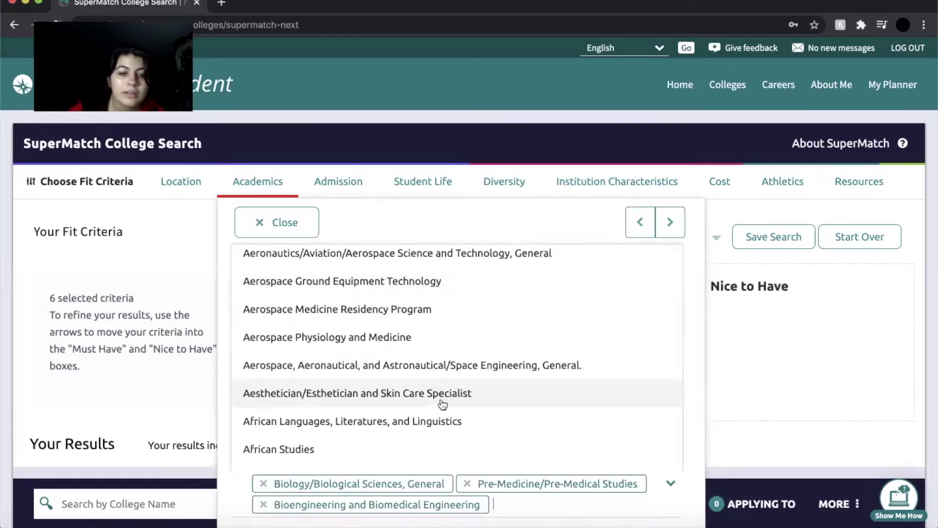
{"action": "scroll", "coordinate": [443, 404], "scroll_direction": "down", "scroll_amount": 2}
{"action": "scroll", "coordinate": [443, 404], "scroll_direction": "down", "scroll_amount": 1}
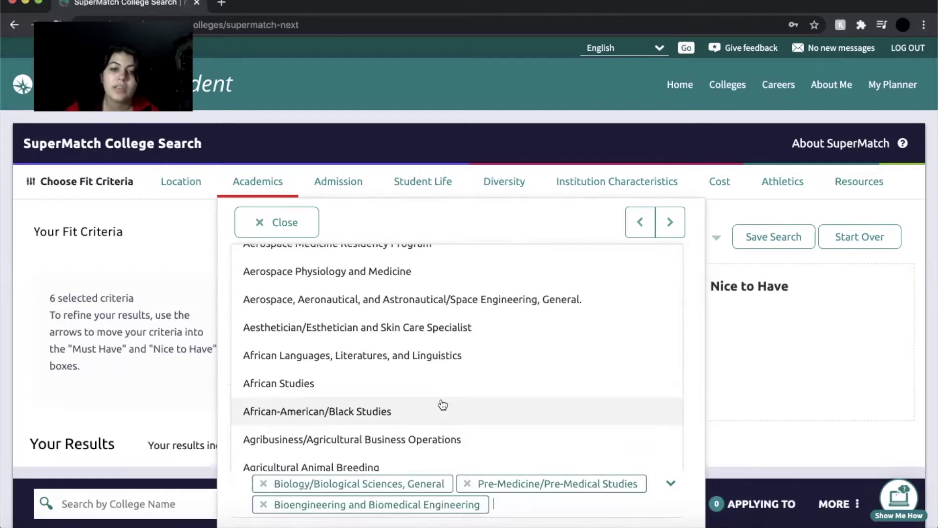
{"action": "scroll", "coordinate": [443, 405], "scroll_direction": "down", "scroll_amount": 7}
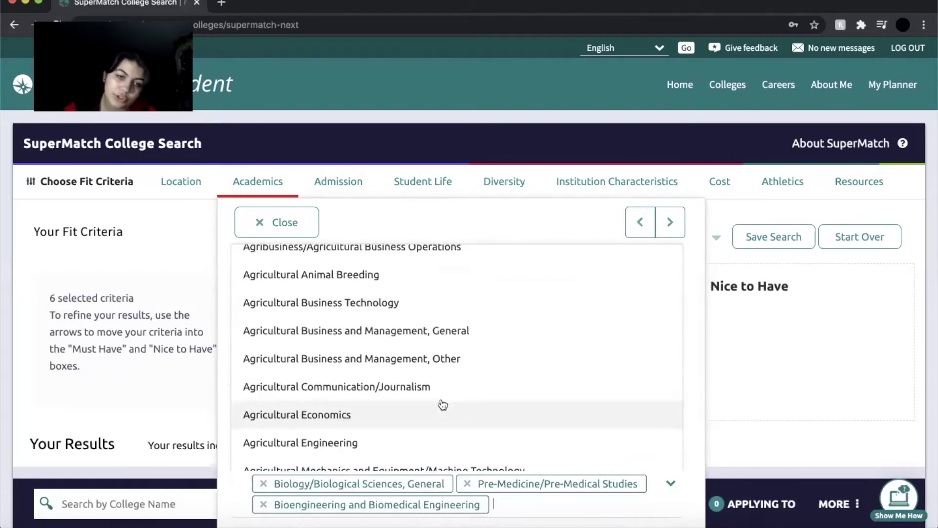
{"action": "scroll", "coordinate": [443, 404], "scroll_direction": "down", "scroll_amount": 12}
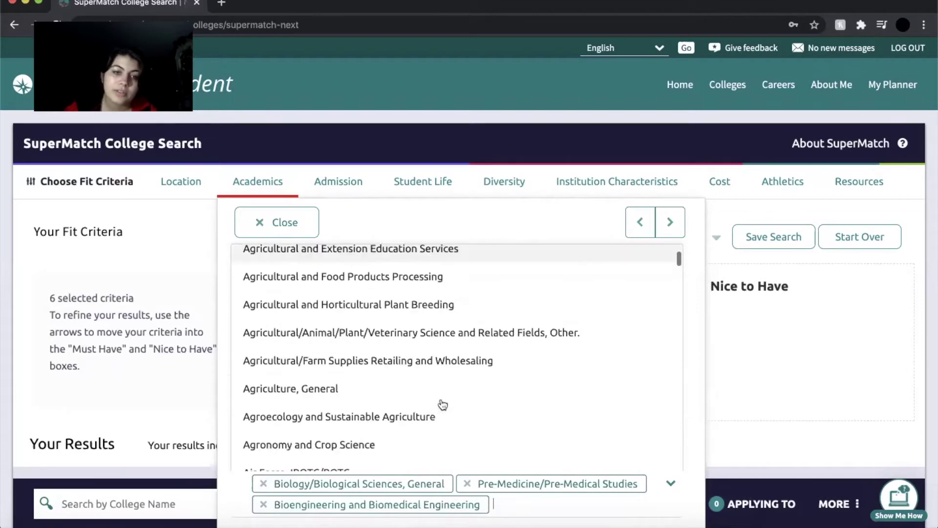
{"action": "scroll", "coordinate": [443, 405], "scroll_direction": "up", "scroll_amount": 20}
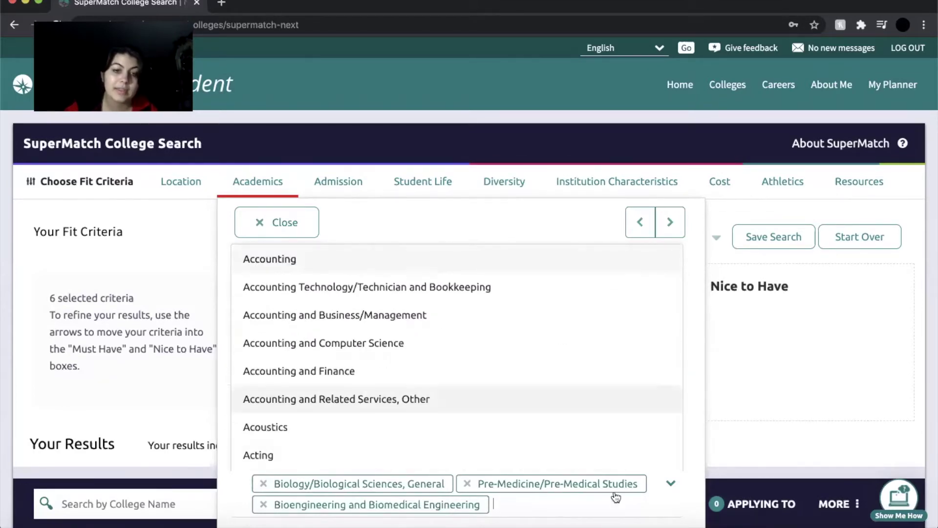
{"action": "left_click", "coordinate": [688, 515]}
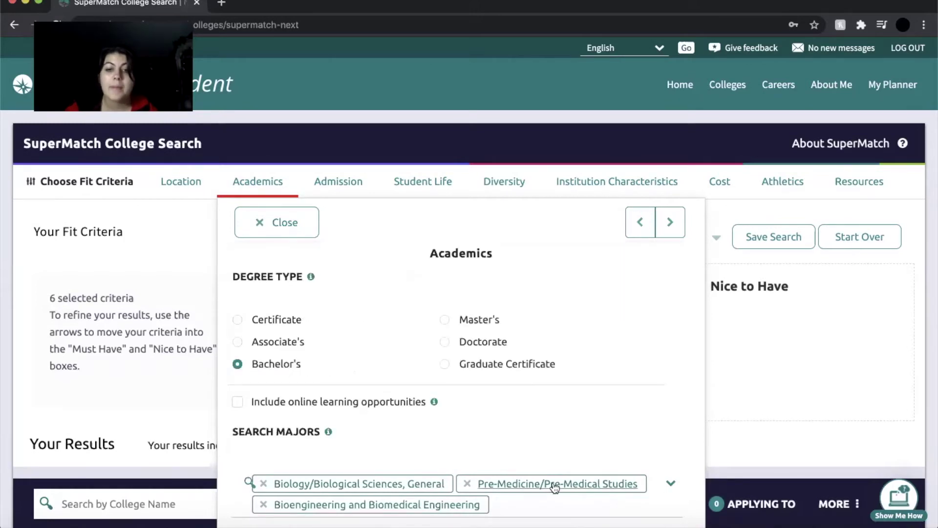
{"action": "scroll", "coordinate": [554, 487], "scroll_direction": "down", "scroll_amount": 2}
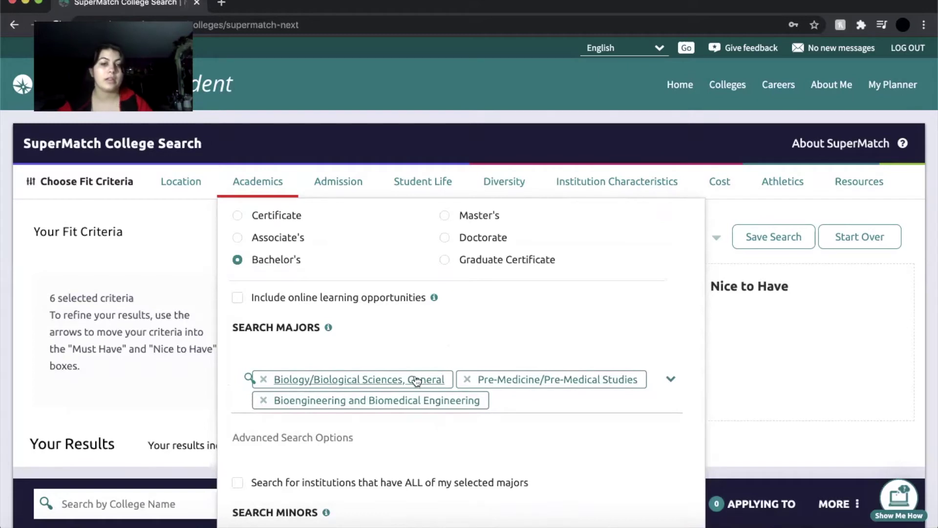
{"action": "scroll", "coordinate": [489, 439], "scroll_direction": "down", "scroll_amount": 3}
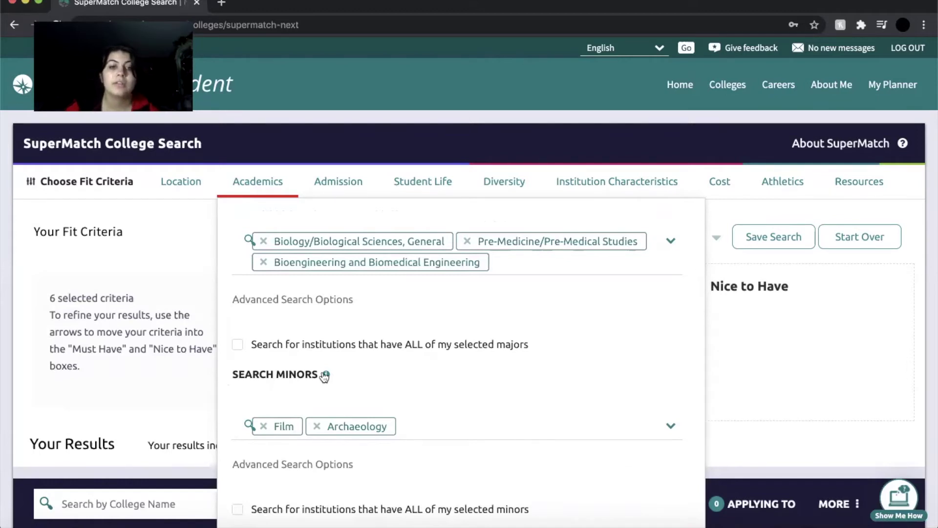
{"action": "mouse_move", "coordinate": [326, 374]}
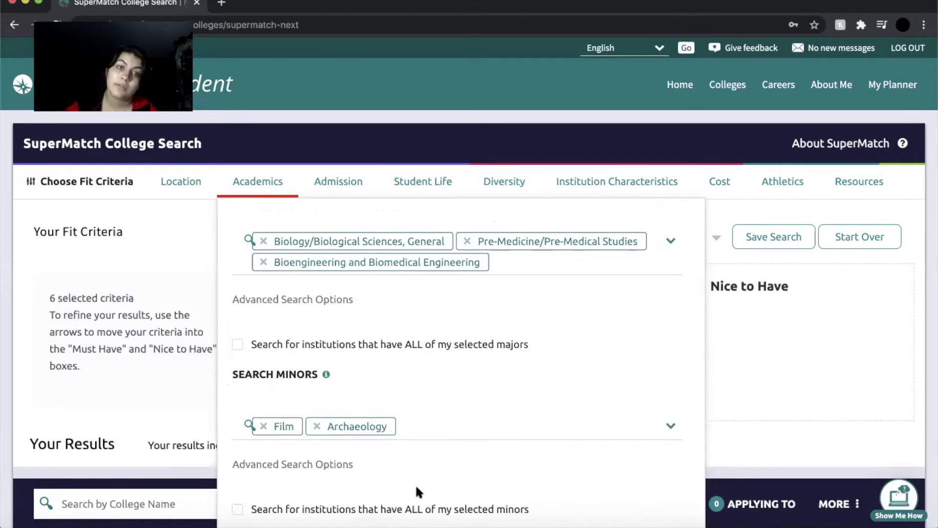
Browse the Search Minors list and close it, keeping Film and Archaeology as minors.
{"action": "left_click", "coordinate": [671, 426]}
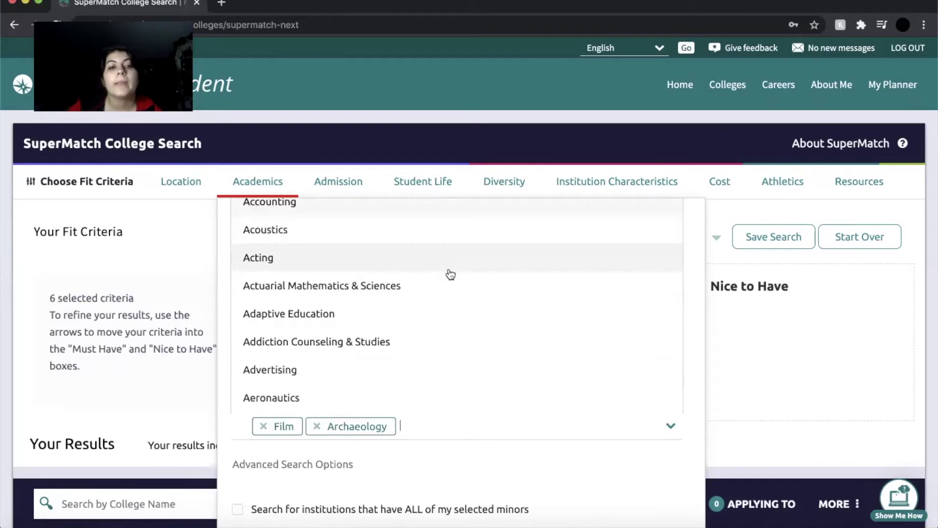
{"action": "scroll", "coordinate": [520, 329], "scroll_direction": "down", "scroll_amount": 6}
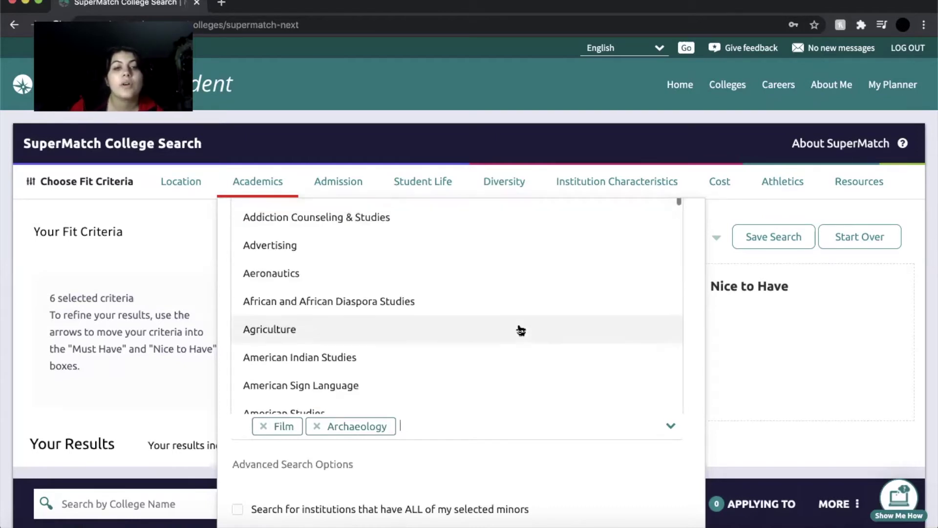
{"action": "scroll", "coordinate": [520, 329], "scroll_direction": "down", "scroll_amount": 6}
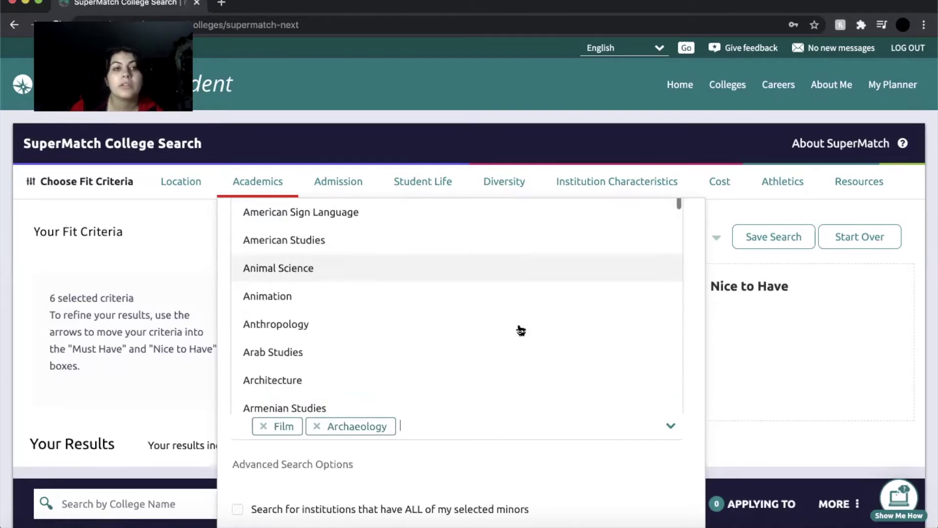
{"action": "scroll", "coordinate": [521, 326], "scroll_direction": "down", "scroll_amount": 6}
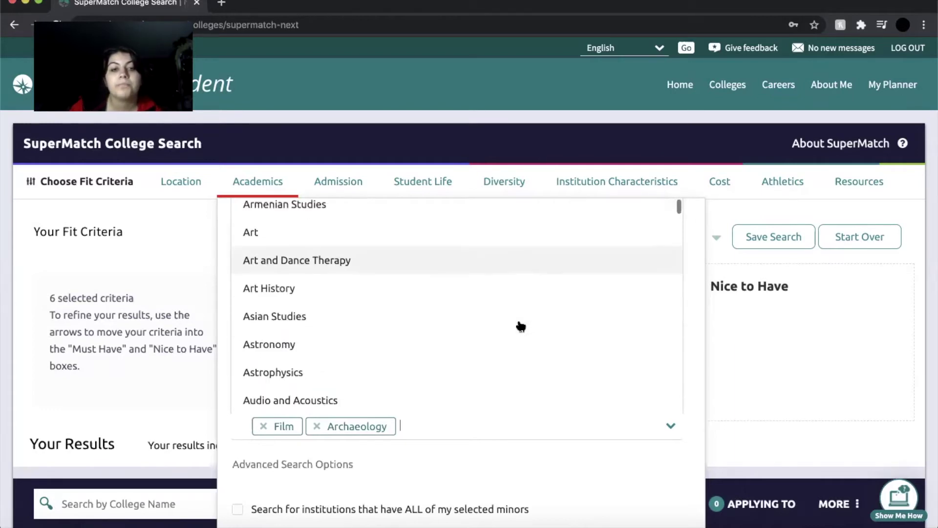
{"action": "scroll", "coordinate": [521, 326], "scroll_direction": "down", "scroll_amount": 6}
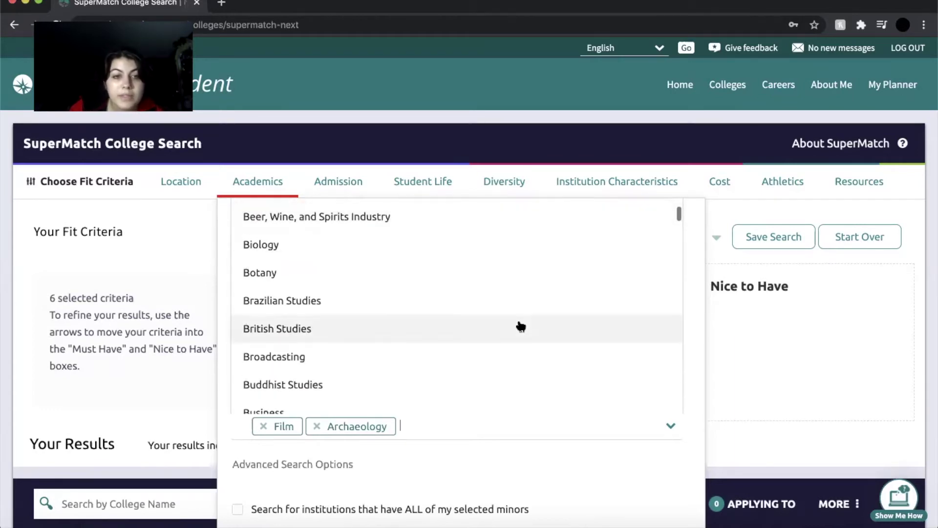
{"action": "scroll", "coordinate": [522, 319], "scroll_direction": "down", "scroll_amount": 5}
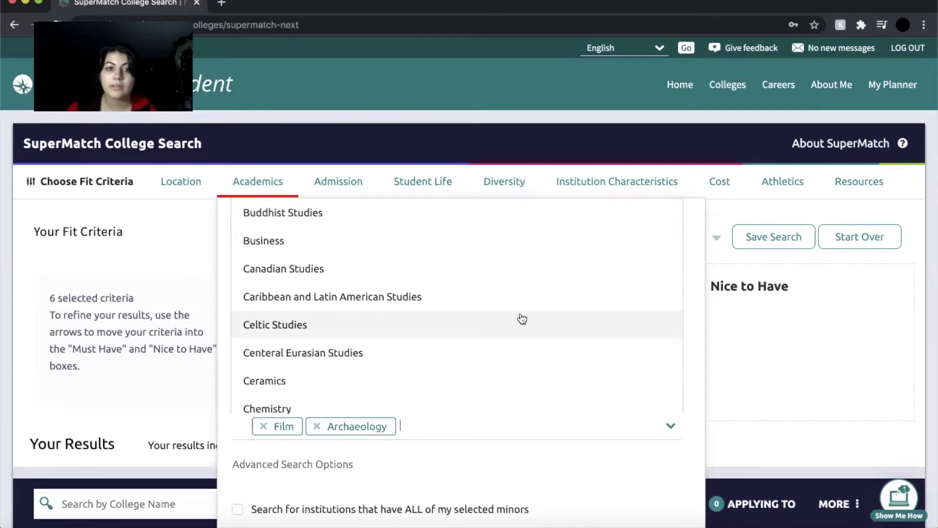
{"action": "scroll", "coordinate": [521, 322], "scroll_direction": "down", "scroll_amount": 5}
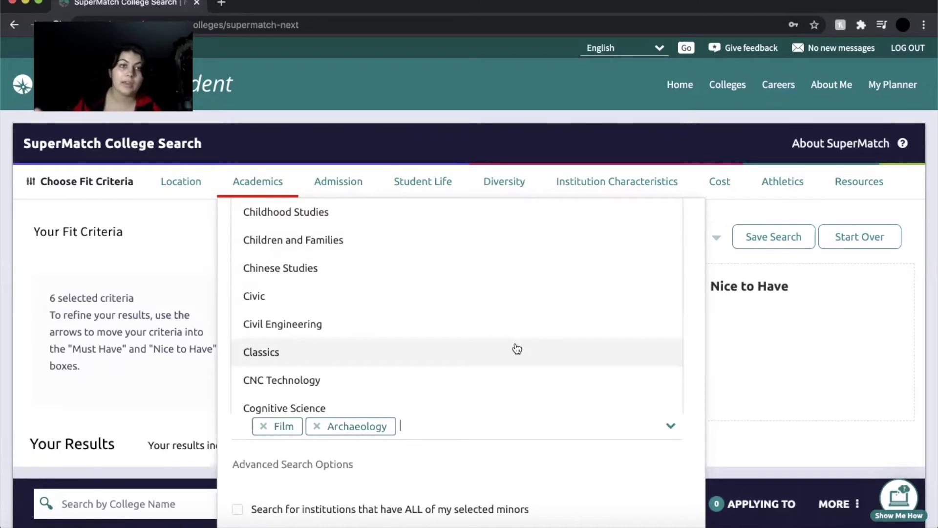
{"action": "scroll", "coordinate": [526, 362], "scroll_direction": "down", "scroll_amount": 3}
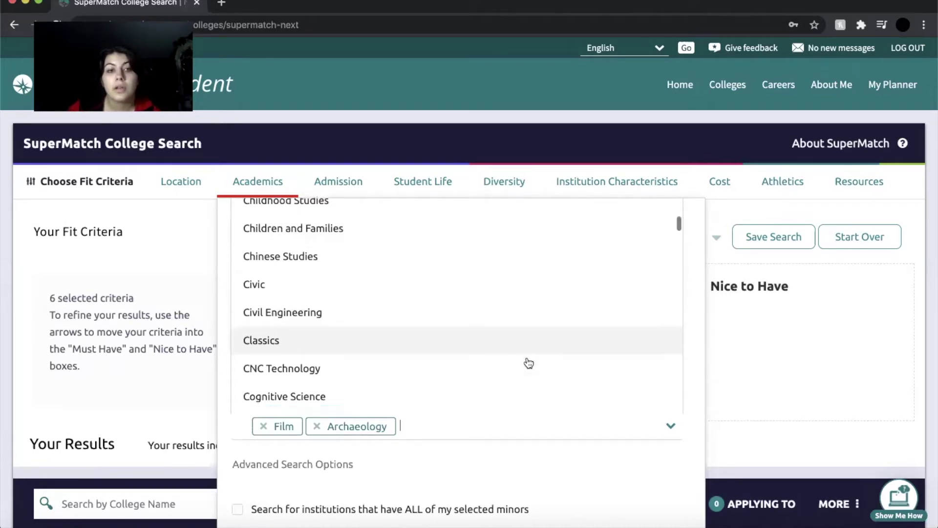
{"action": "scroll", "coordinate": [529, 362], "scroll_direction": "down", "scroll_amount": 6}
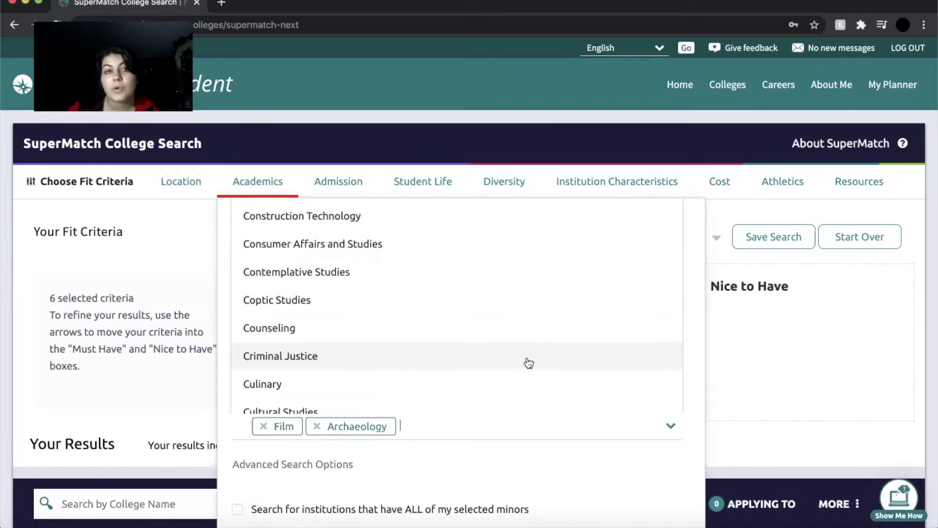
{"action": "scroll", "coordinate": [528, 362], "scroll_direction": "down", "scroll_amount": 8}
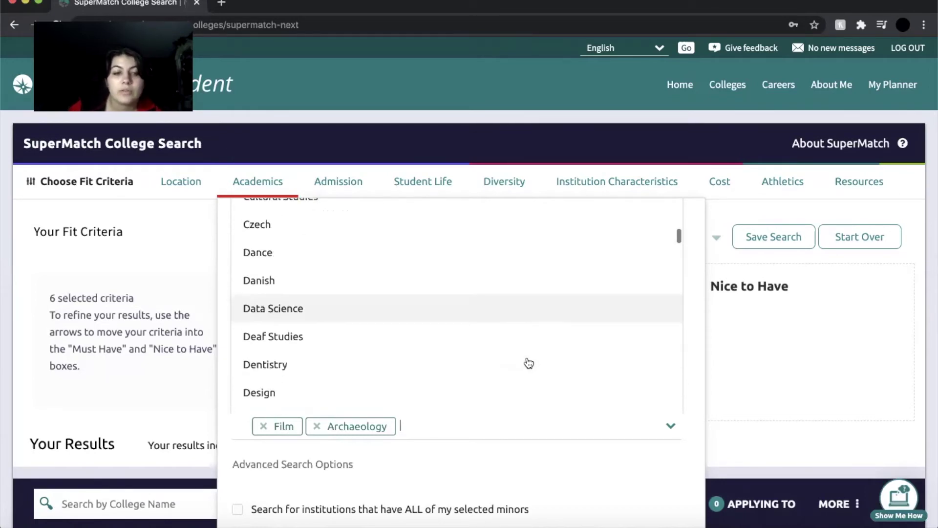
{"action": "scroll", "coordinate": [528, 362], "scroll_direction": "down", "scroll_amount": 7}
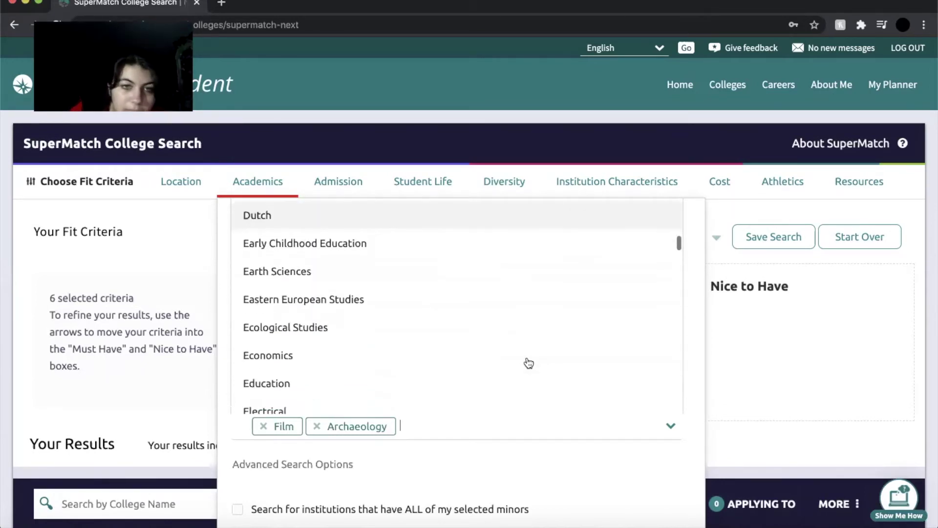
{"action": "scroll", "coordinate": [529, 362], "scroll_direction": "down", "scroll_amount": 7}
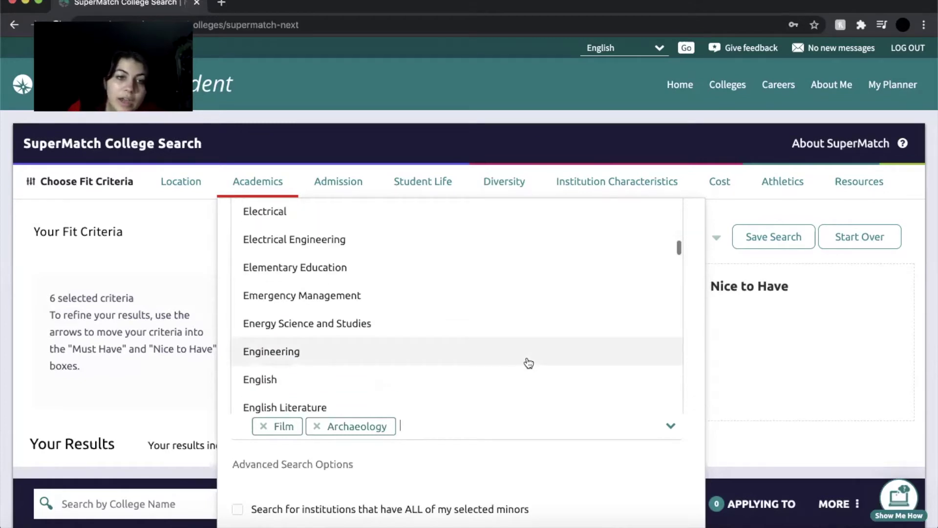
{"action": "scroll", "coordinate": [528, 363], "scroll_direction": "down", "scroll_amount": 10}
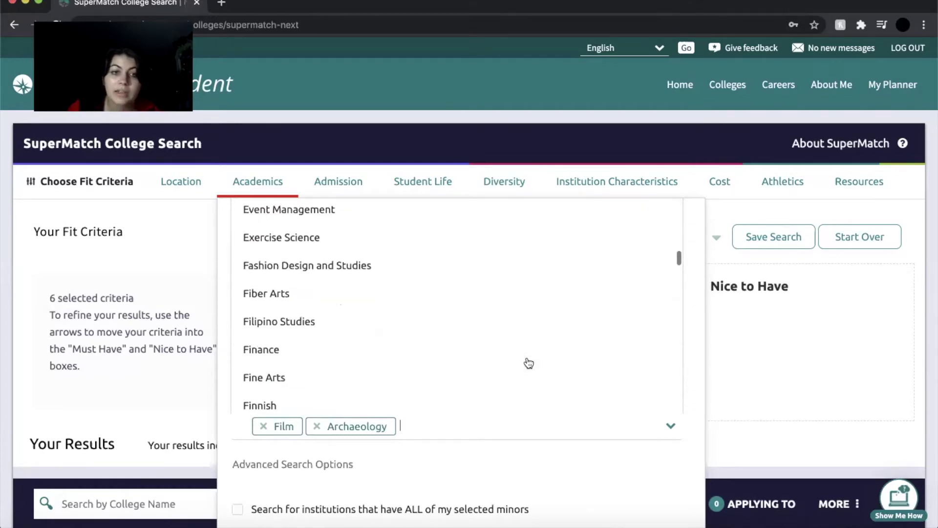
{"action": "scroll", "coordinate": [528, 362], "scroll_direction": "down", "scroll_amount": 4}
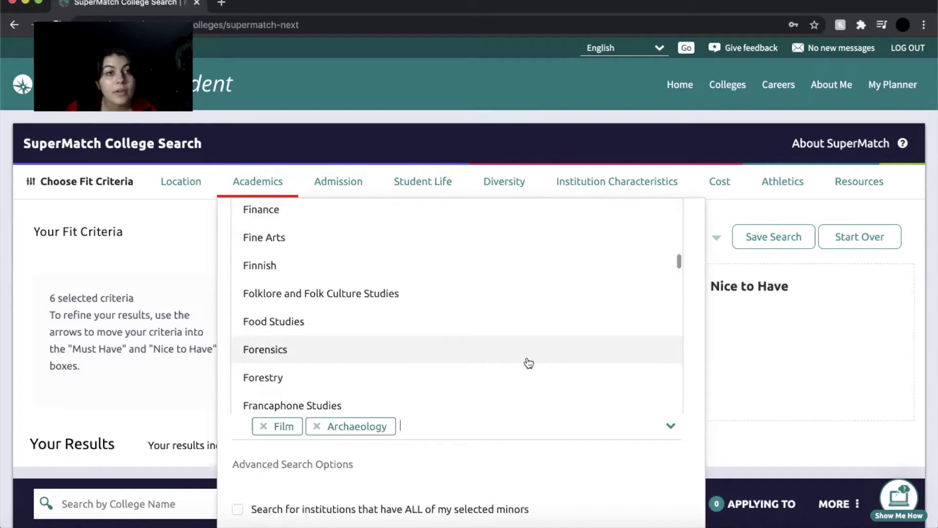
{"action": "left_click", "coordinate": [578, 457]}
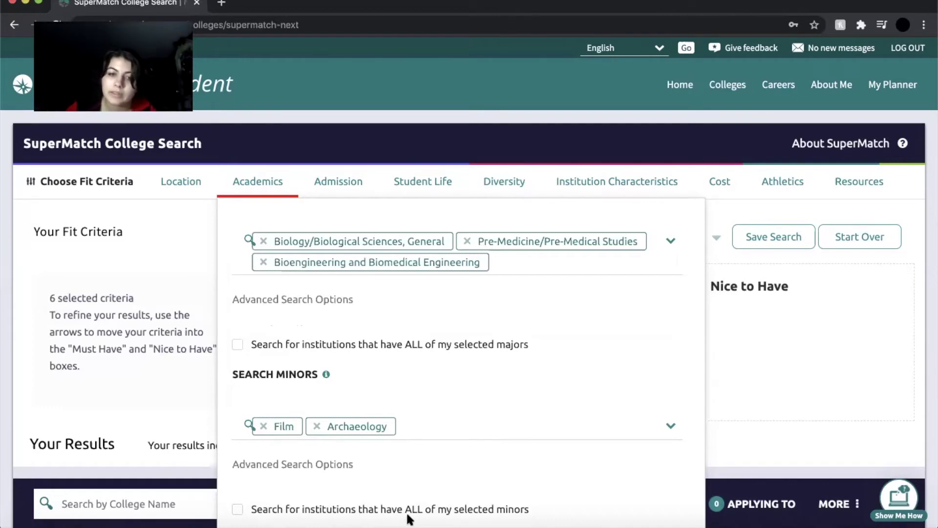
{"action": "scroll", "coordinate": [547, 456], "scroll_direction": "up", "scroll_amount": 5}
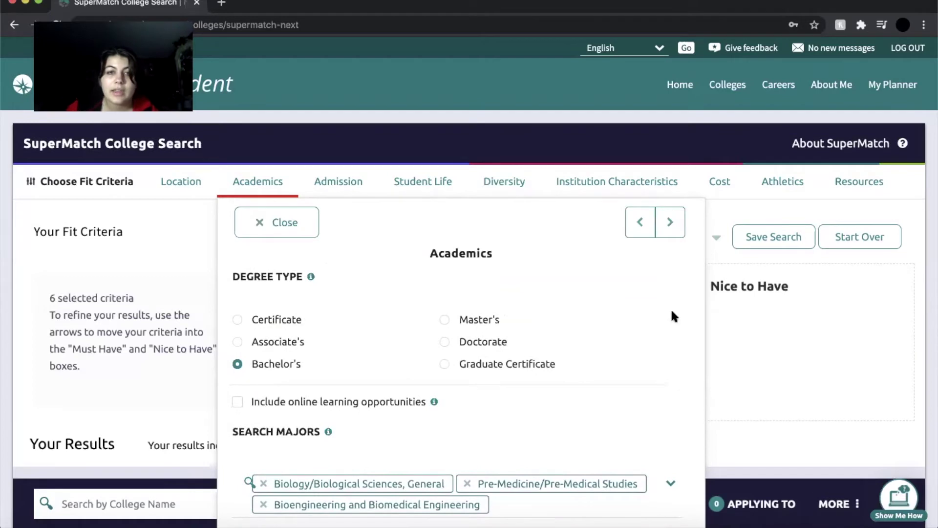
Advance to Admission and review GPA 3.7, SAT Composite 1300 and acceptance rates up to 51%-75%.
{"action": "left_click", "coordinate": [671, 222]}
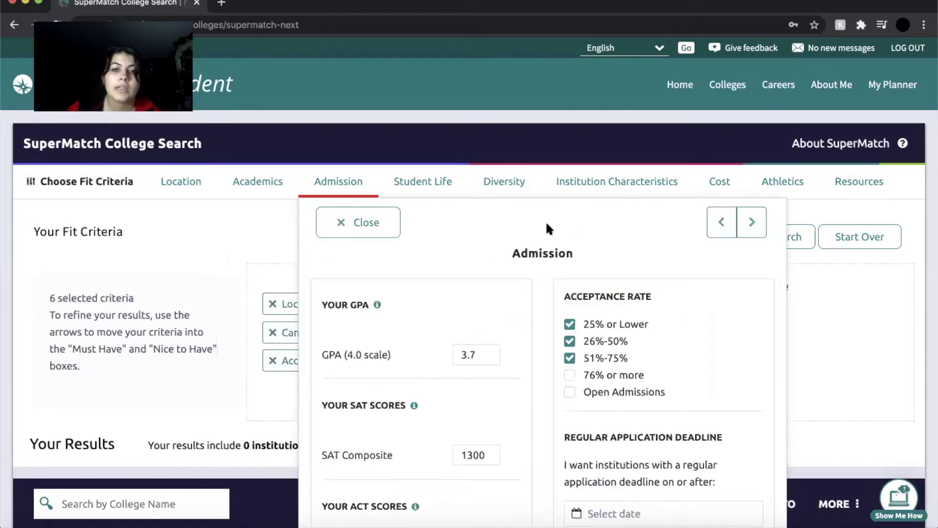
{"action": "scroll", "coordinate": [607, 251], "scroll_direction": "down", "scroll_amount": 3}
{"action": "scroll", "coordinate": [607, 251], "scroll_direction": "up", "scroll_amount": 3}
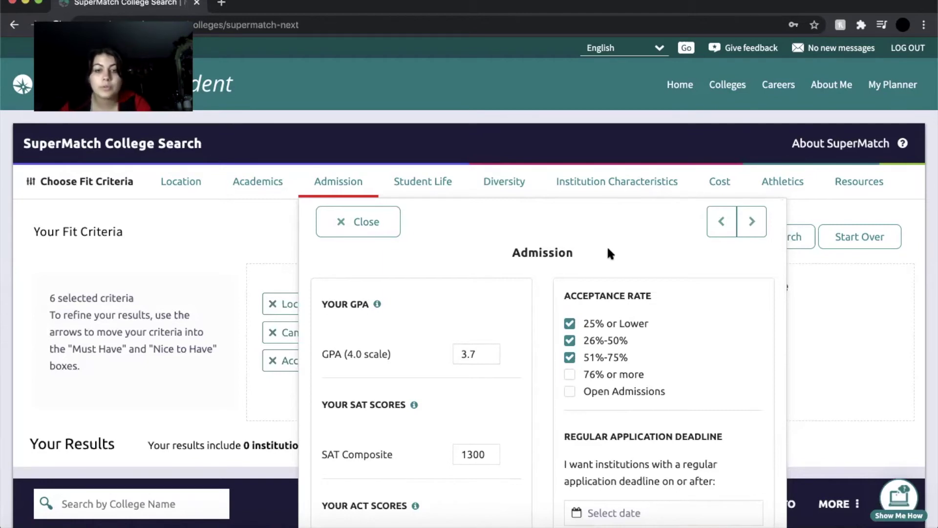
{"action": "scroll", "coordinate": [535, 386], "scroll_direction": "down", "scroll_amount": 2}
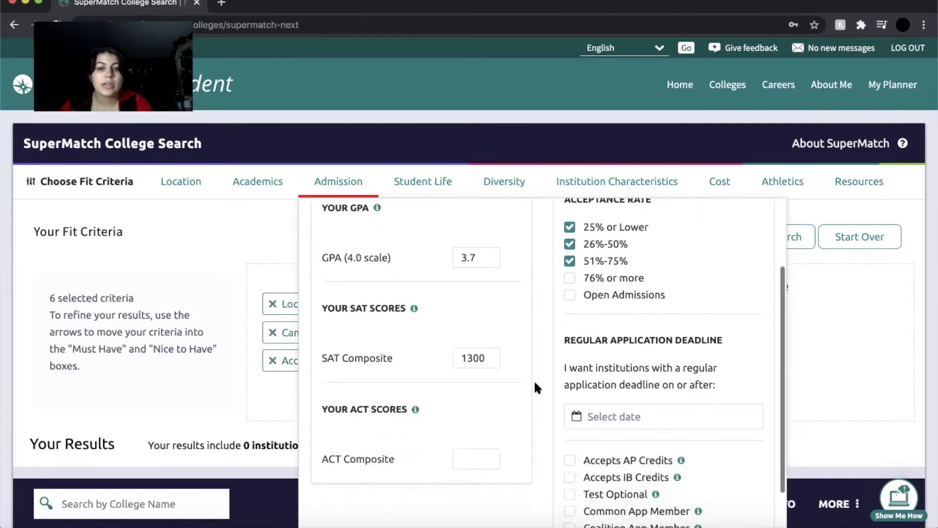
{"action": "scroll", "coordinate": [533, 379], "scroll_direction": "up", "scroll_amount": 2}
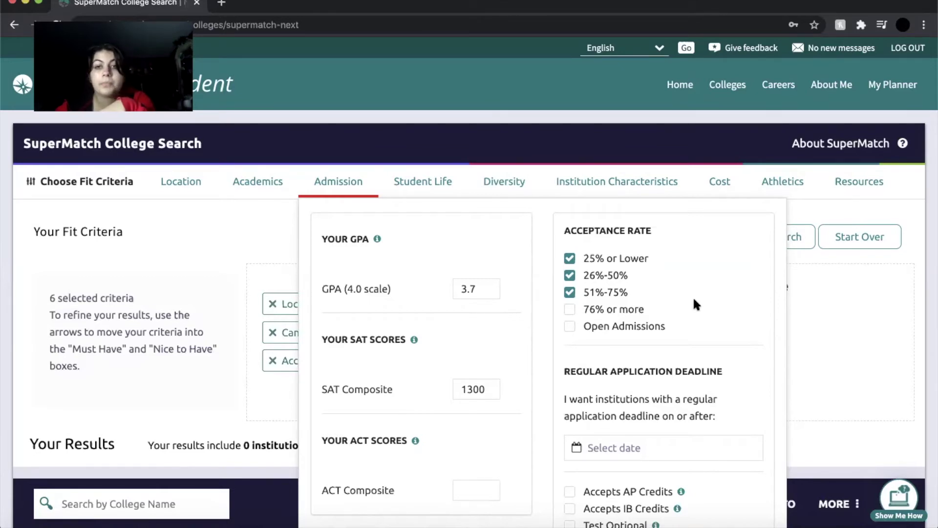
{"action": "scroll", "coordinate": [709, 307], "scroll_direction": "down", "scroll_amount": 1}
{"action": "scroll", "coordinate": [708, 303], "scroll_direction": "down", "scroll_amount": 1}
{"action": "scroll", "coordinate": [707, 303], "scroll_direction": "up", "scroll_amount": 2}
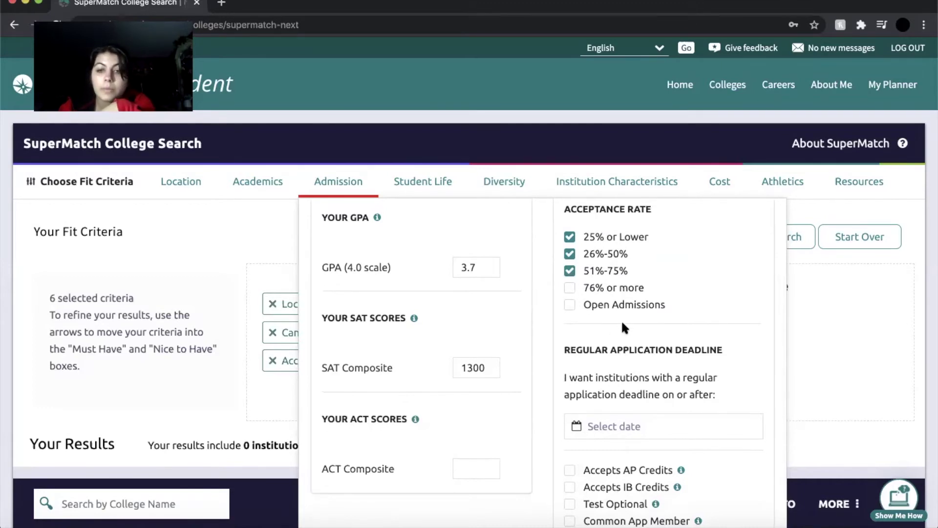
{"action": "scroll", "coordinate": [622, 324], "scroll_direction": "down", "scroll_amount": 3}
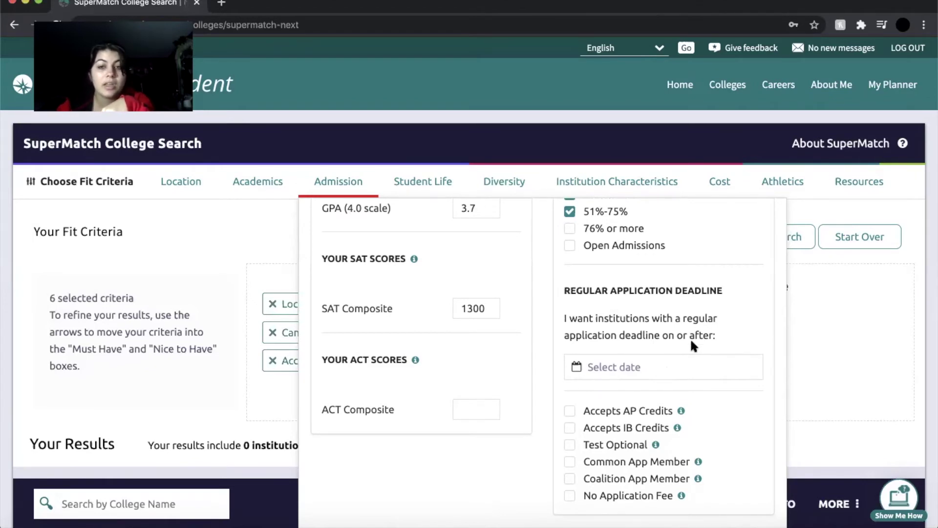
{"action": "left_click", "coordinate": [628, 368]}
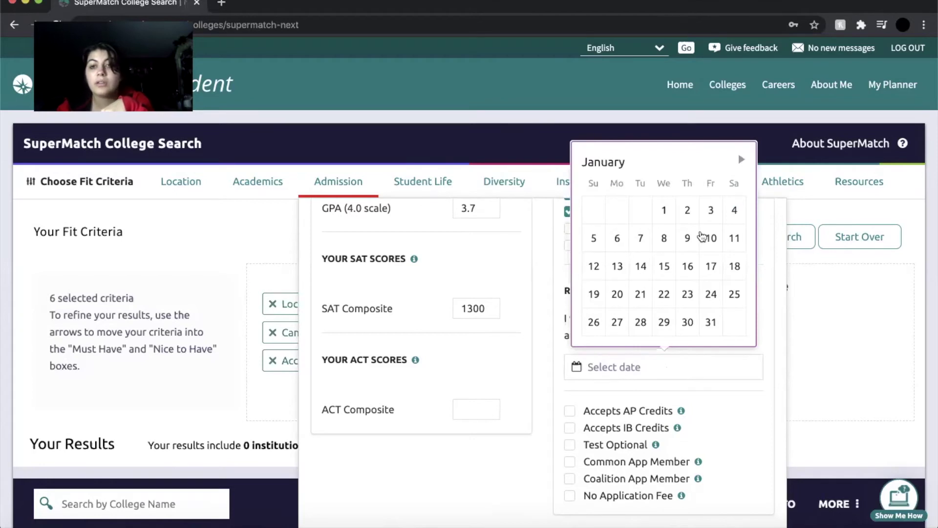
{"action": "left_click", "coordinate": [758, 359]}
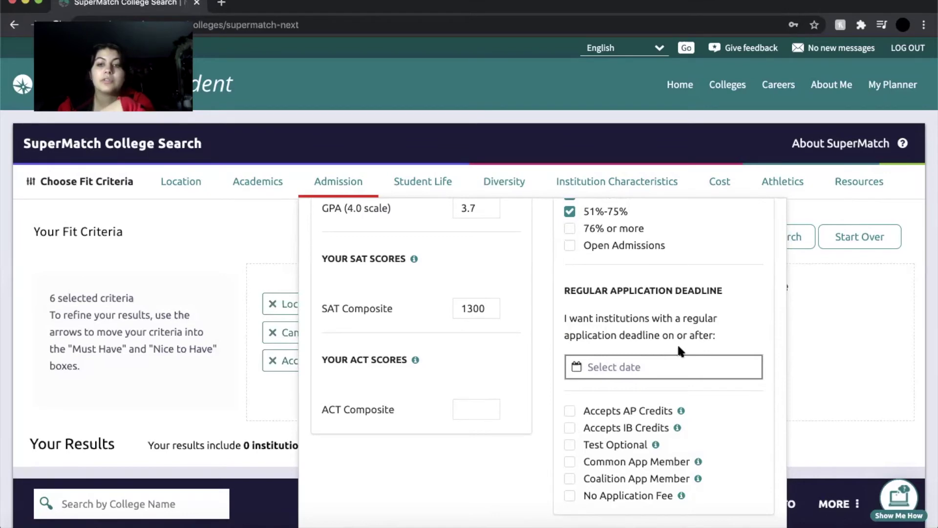
{"action": "scroll", "coordinate": [662, 322], "scroll_direction": "down", "scroll_amount": 2}
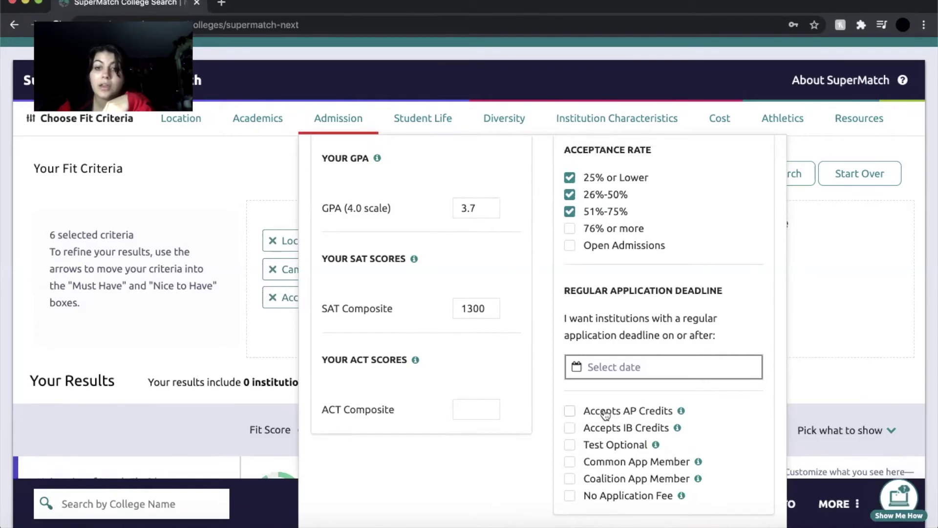
Require colleges that accept AP credits and view the No Application Fee explanation.
{"action": "left_click", "coordinate": [570, 410]}
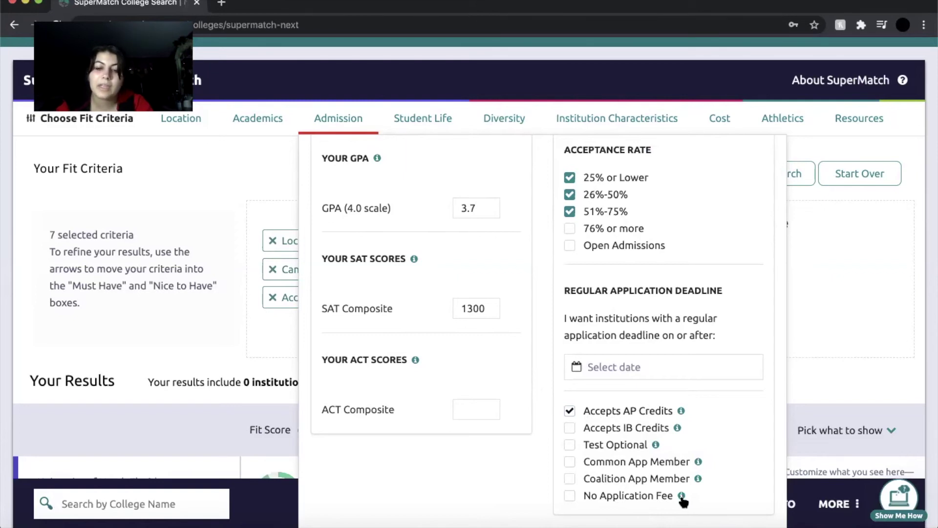
{"action": "left_click", "coordinate": [681, 496]}
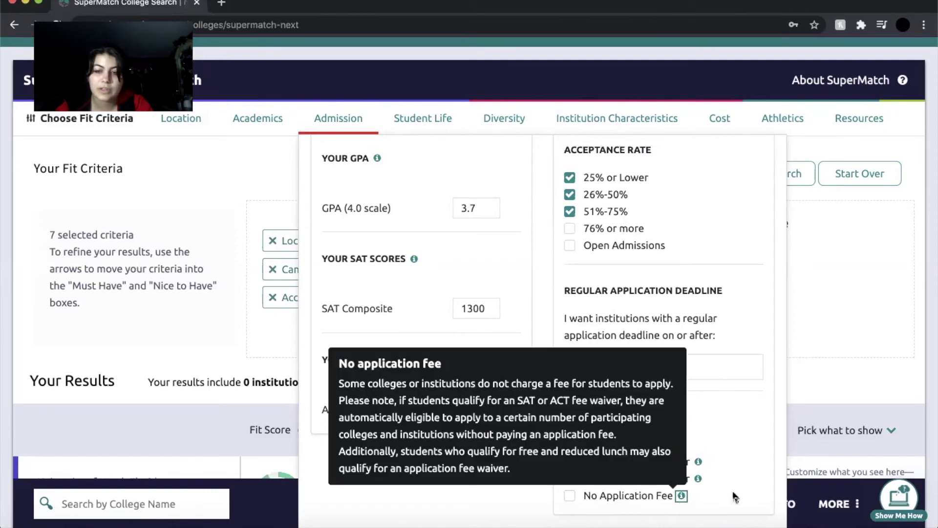
{"action": "left_click", "coordinate": [735, 497]}
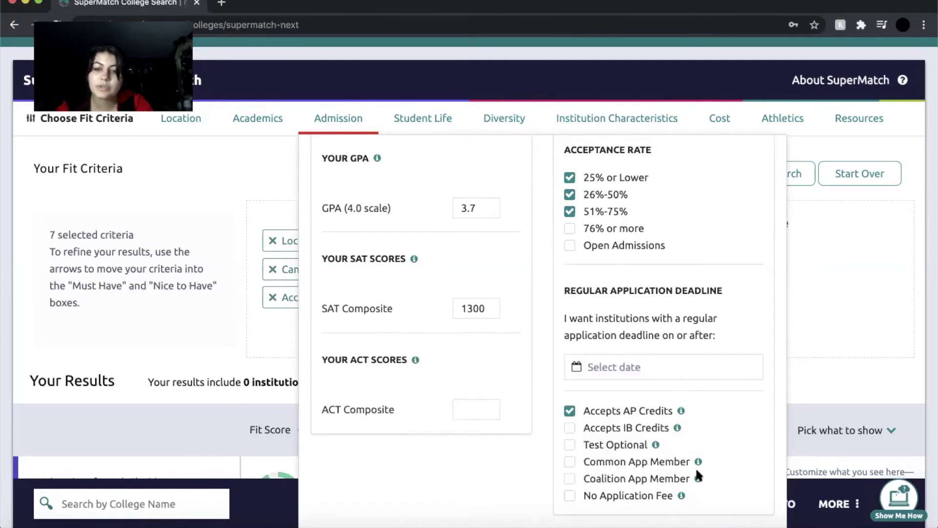
Read the Test Optional explanation, then return to the top of the Admission criteria.
{"action": "left_click", "coordinate": [656, 444]}
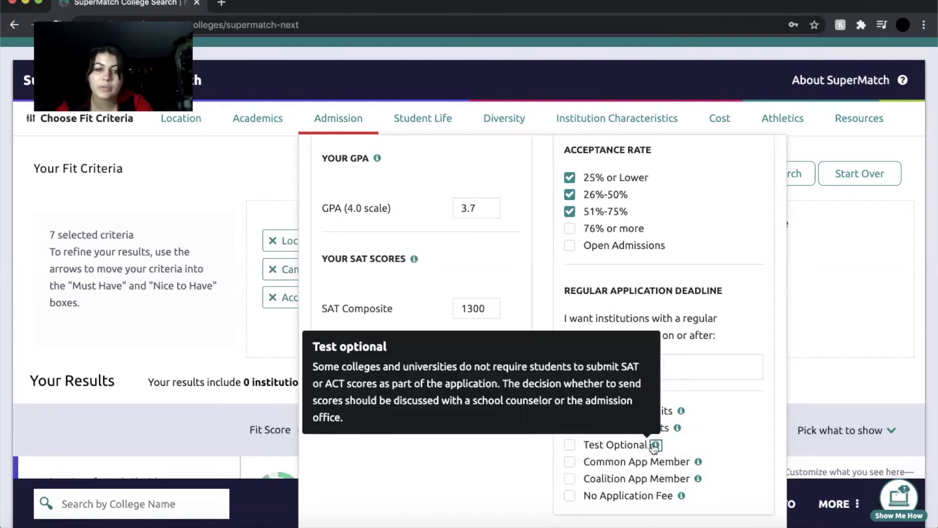
{"action": "left_click", "coordinate": [739, 445]}
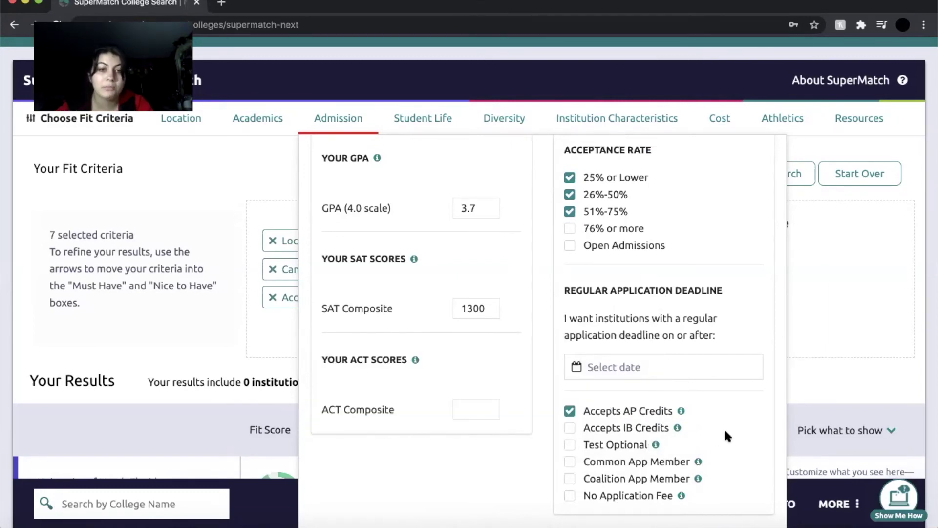
{"action": "scroll", "coordinate": [488, 355], "scroll_direction": "up", "scroll_amount": 2}
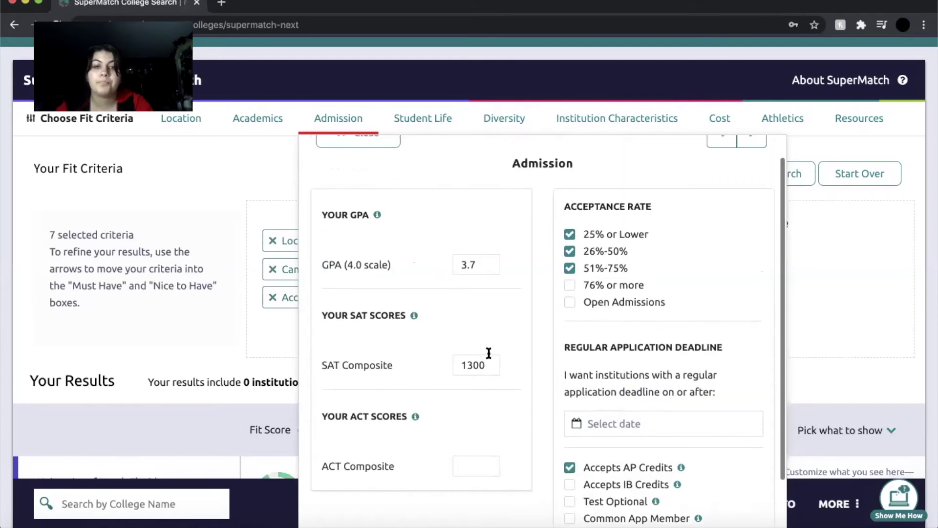
{"action": "scroll", "coordinate": [502, 338], "scroll_direction": "up", "scroll_amount": 1}
Advance to Student Life and browse the clubs, Greek Life, internships, study abroad and ROTC options.
{"action": "left_click", "coordinate": [757, 167]}
{"action": "scroll", "coordinate": [522, 247], "scroll_direction": "down", "scroll_amount": 2}
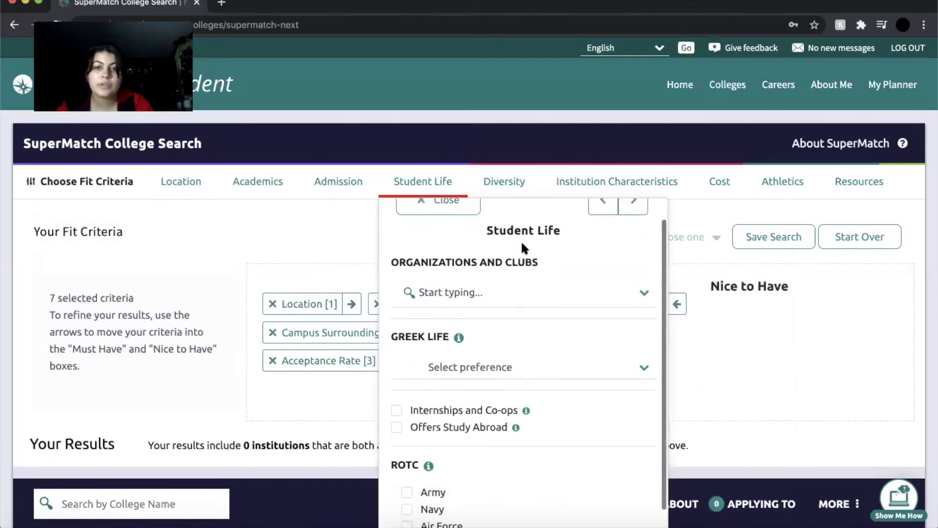
{"action": "scroll", "coordinate": [522, 247], "scroll_direction": "up", "scroll_amount": 2}
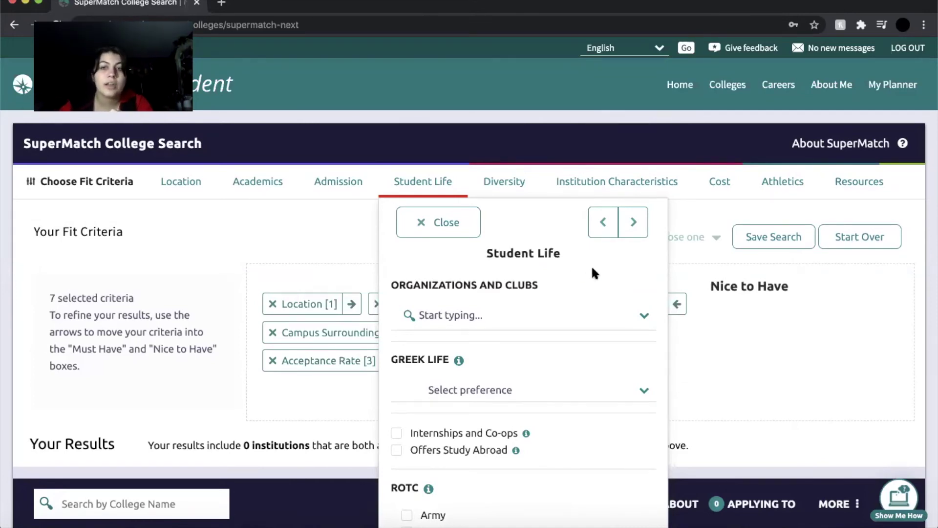
{"action": "scroll", "coordinate": [591, 265], "scroll_direction": "down", "scroll_amount": 2}
{"action": "scroll", "coordinate": [591, 265], "scroll_direction": "up", "scroll_amount": 1}
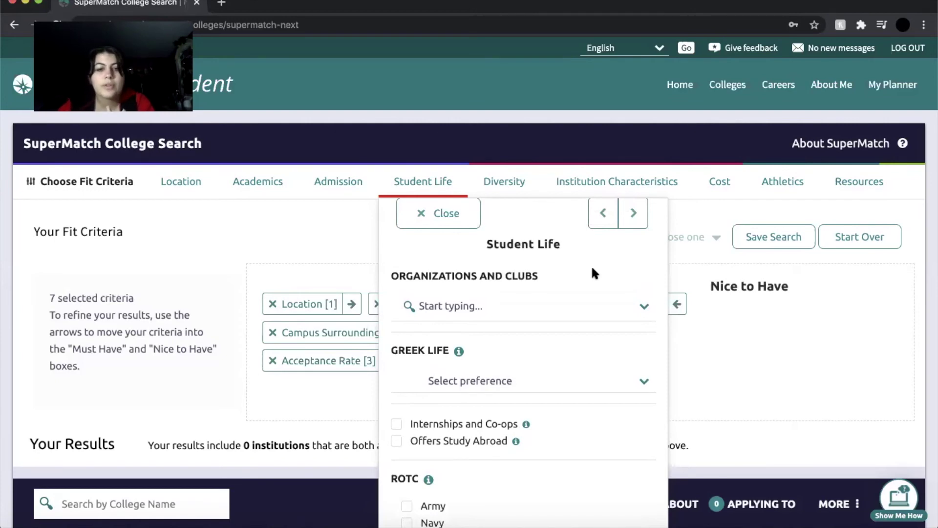
{"action": "scroll", "coordinate": [592, 272], "scroll_direction": "down", "scroll_amount": 2}
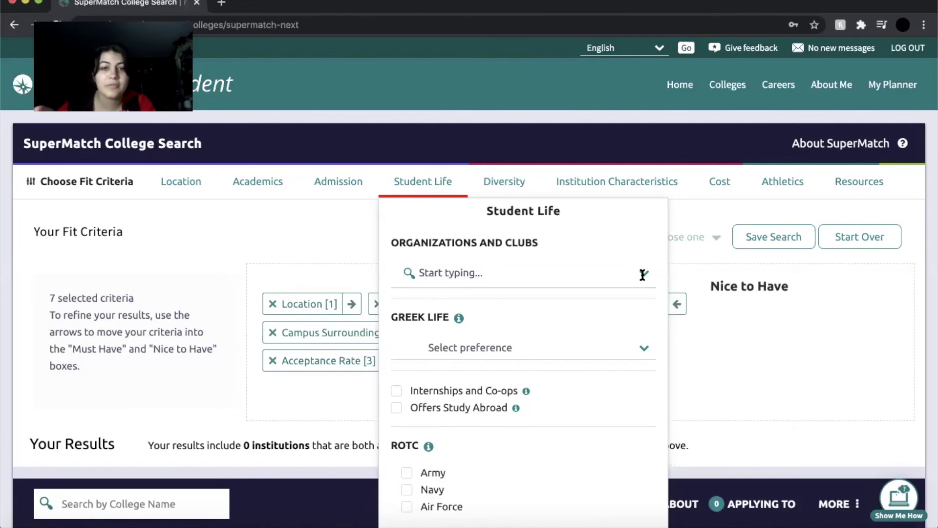
Review the Greek Life choices without selecting one, then read the Offers Study Abroad explanation.
{"action": "left_click", "coordinate": [638, 351]}
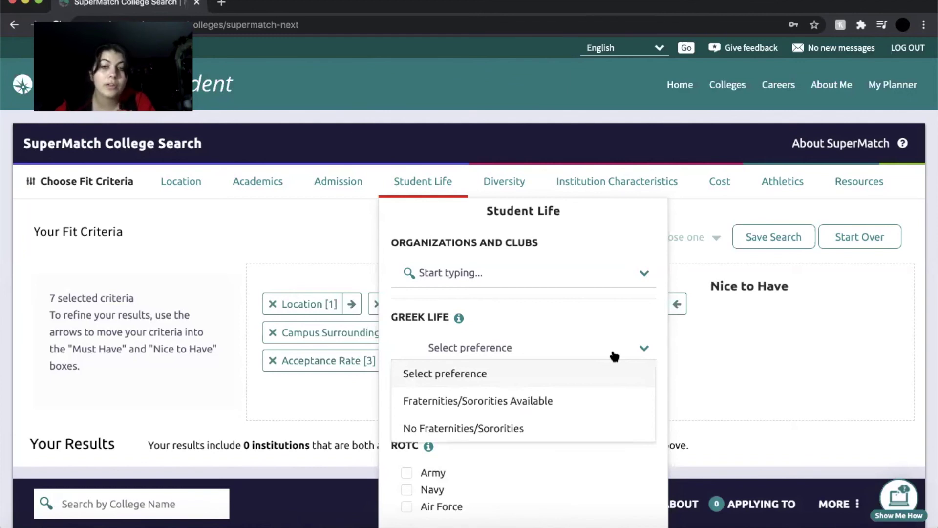
{"action": "left_click", "coordinate": [637, 355]}
{"action": "mouse_move", "coordinate": [458, 321]}
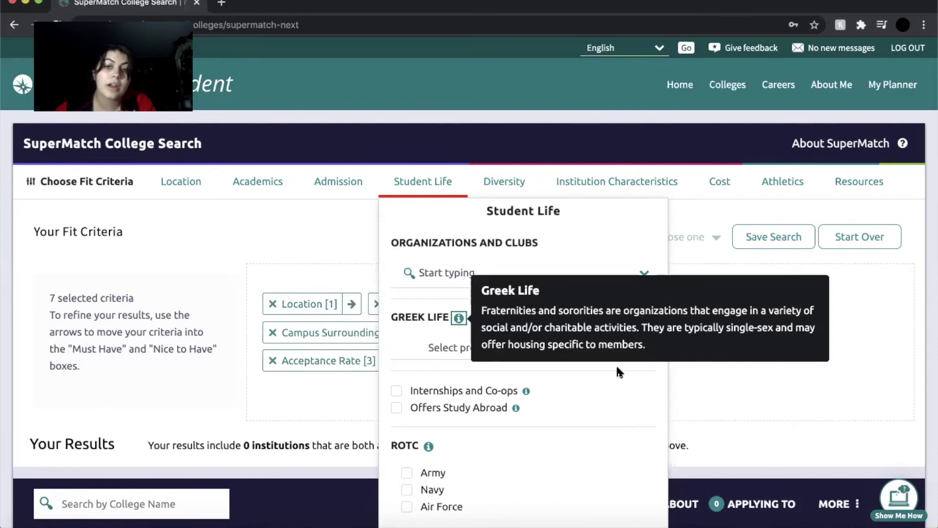
{"action": "left_click", "coordinate": [617, 368]}
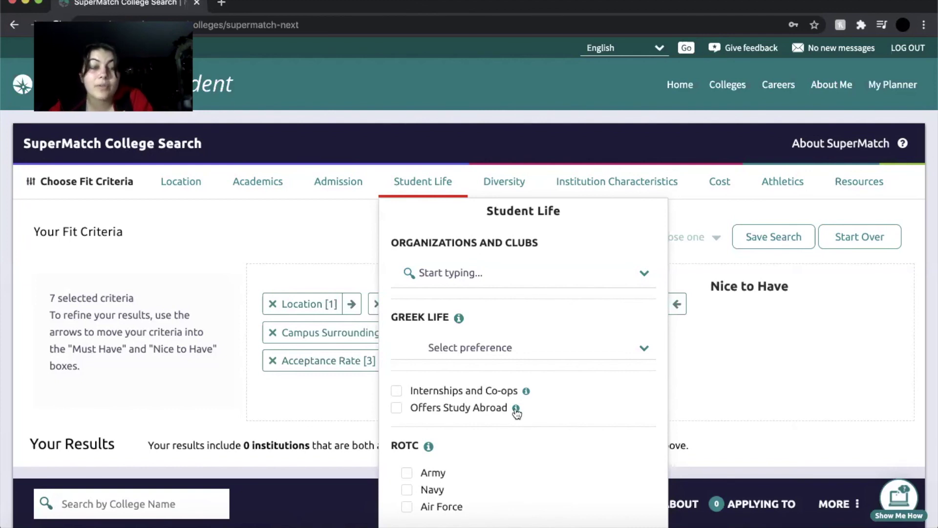
{"action": "left_click", "coordinate": [516, 410]}
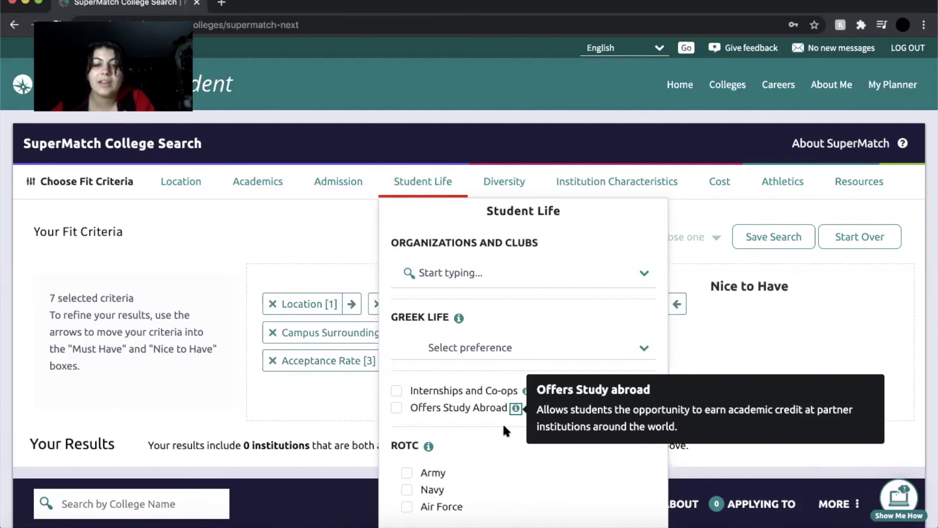
{"action": "left_click", "coordinate": [503, 425]}
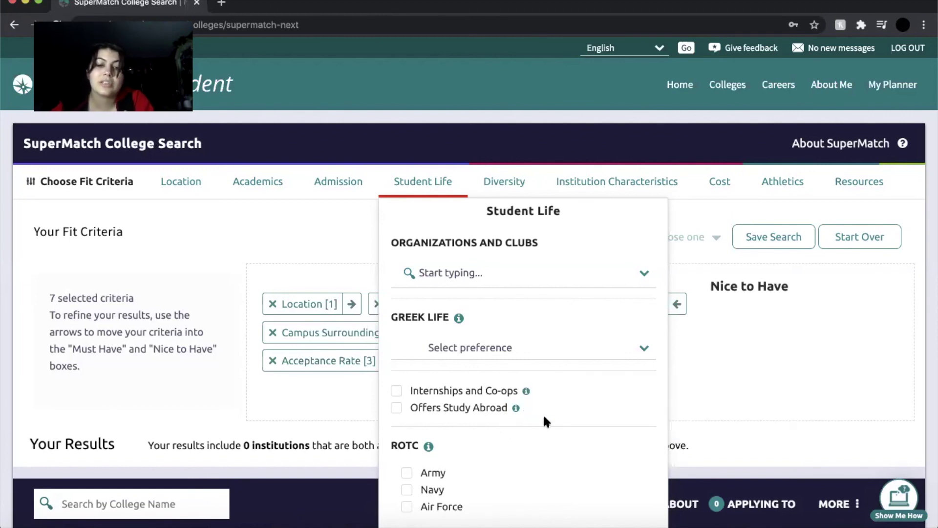